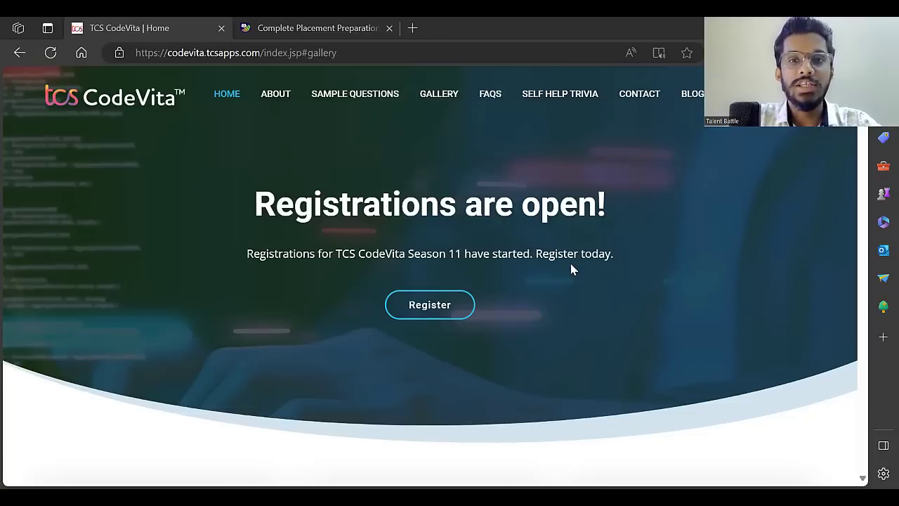
Scroll down through the CodeVita home page.
scroll(571, 269, down, 8)
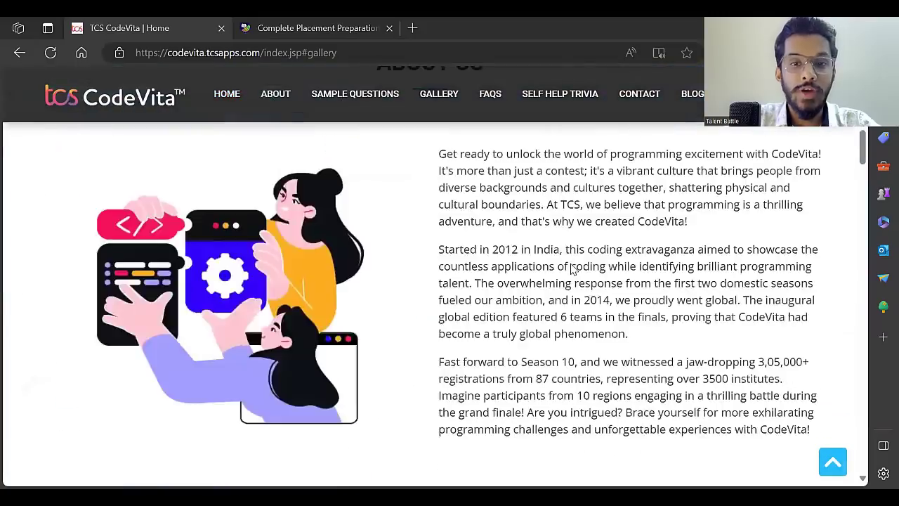
scroll(571, 269, down, 5)
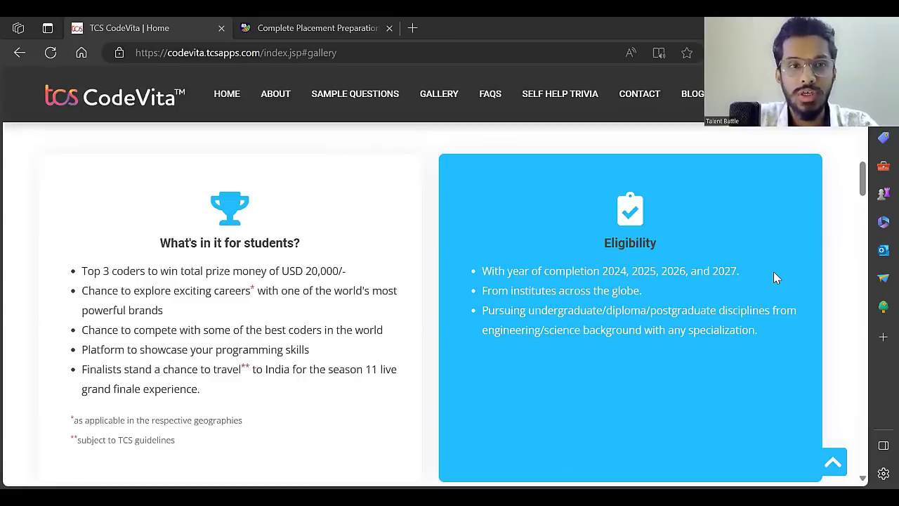
scroll(774, 274, up, 10)
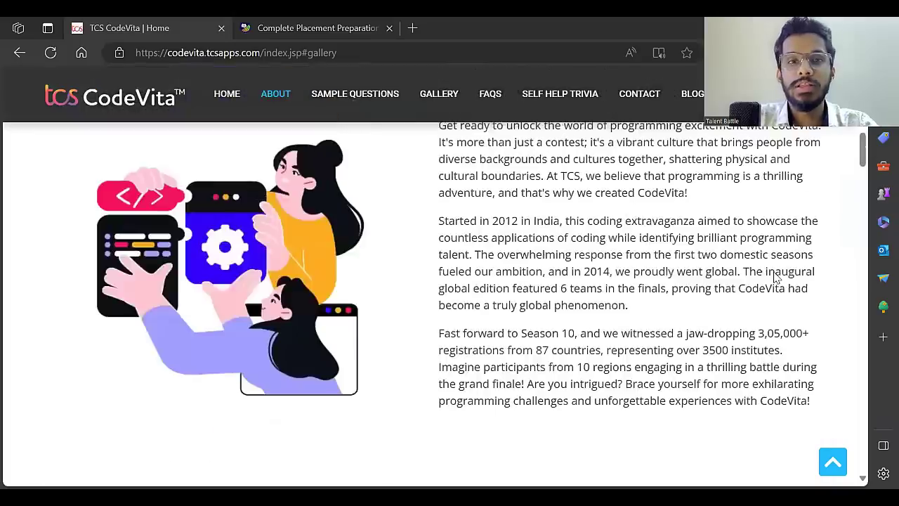
scroll(774, 272, down, 1)
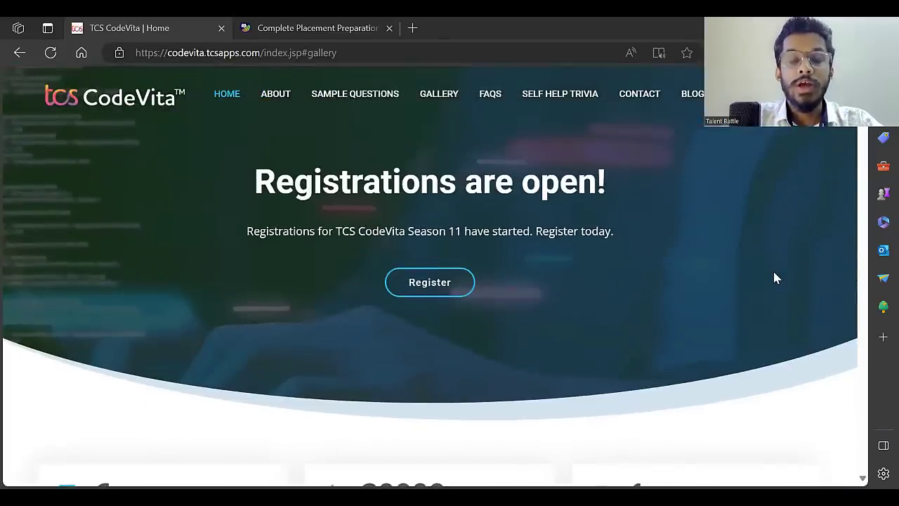
scroll(775, 278, up, 1)
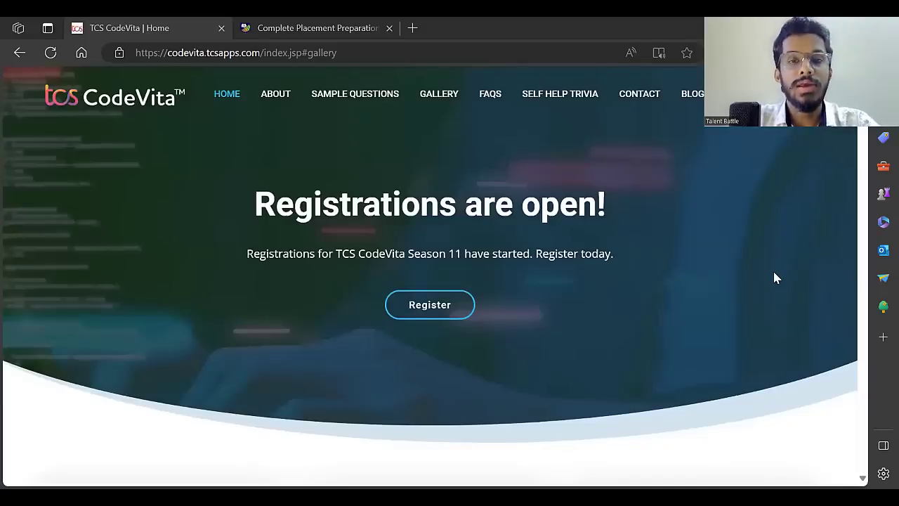
scroll(775, 274, down, 5)
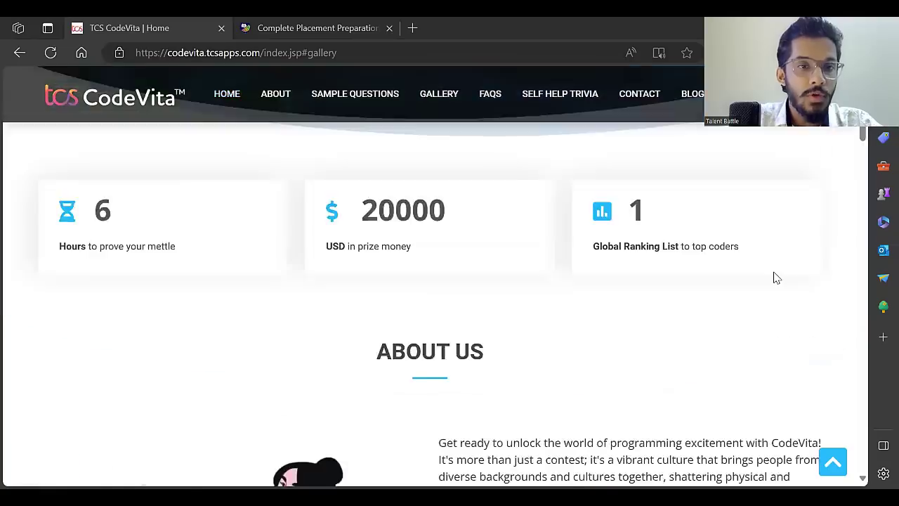
scroll(774, 273, up, 3)
scroll(775, 276, down, 5)
scroll(774, 276, up, 2)
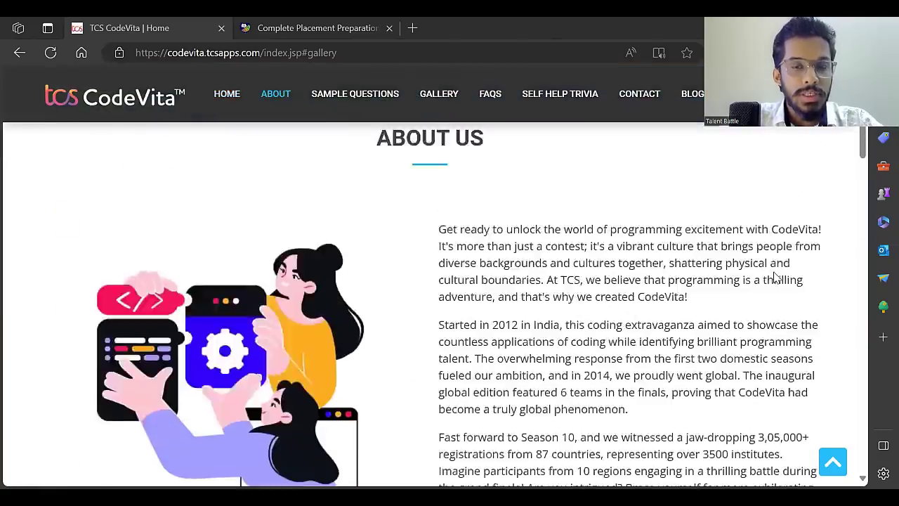
scroll(775, 276, down, 2)
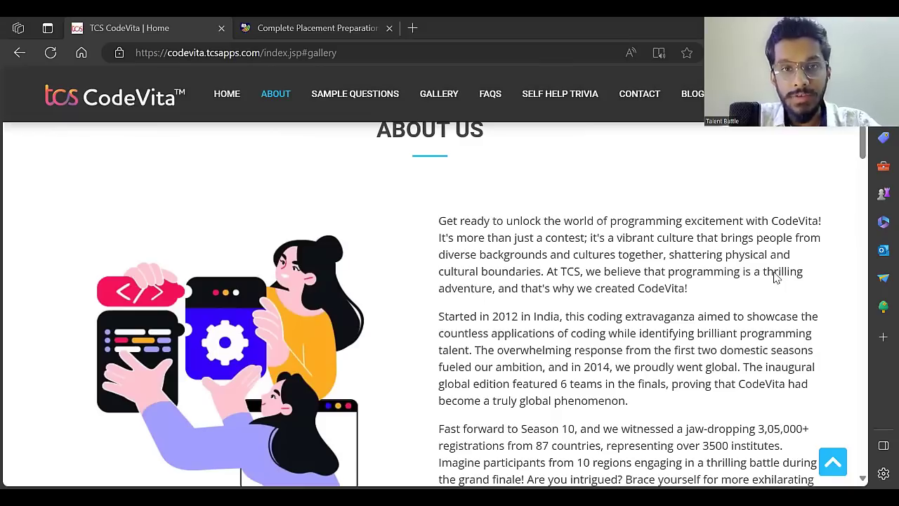
scroll(776, 276, down, 4)
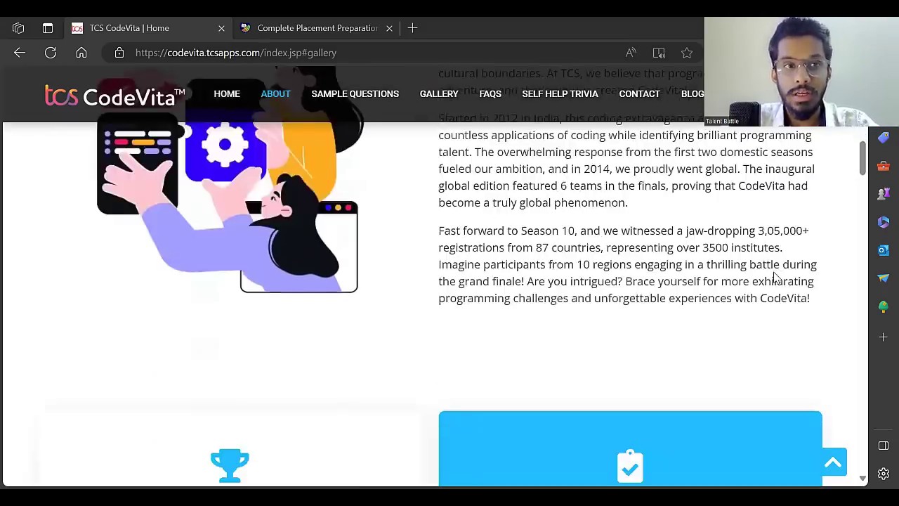
scroll(775, 262, down, 2)
scroll(776, 245, down, 2)
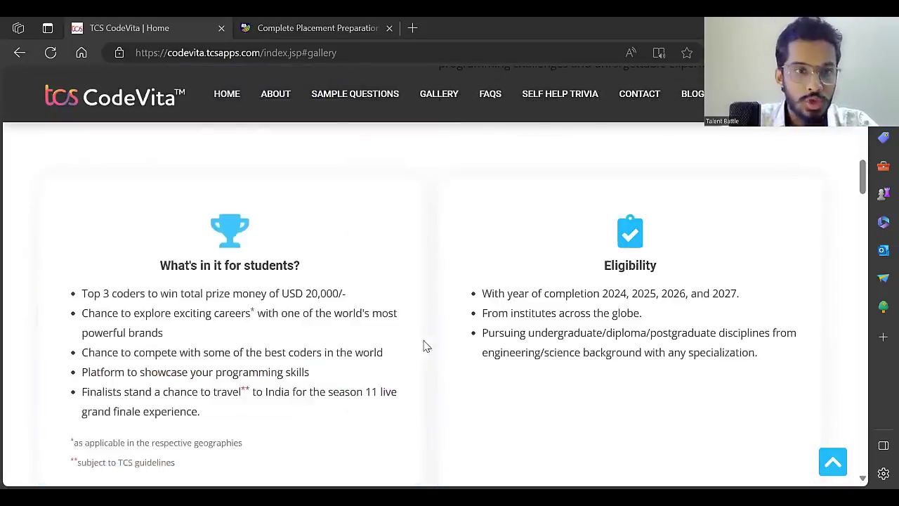
scroll(425, 364, down, 1)
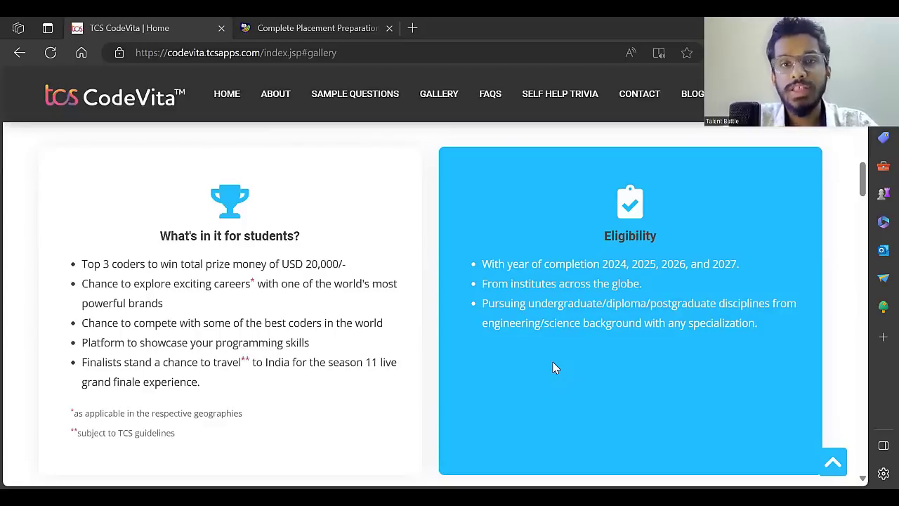
scroll(554, 368, down, 3)
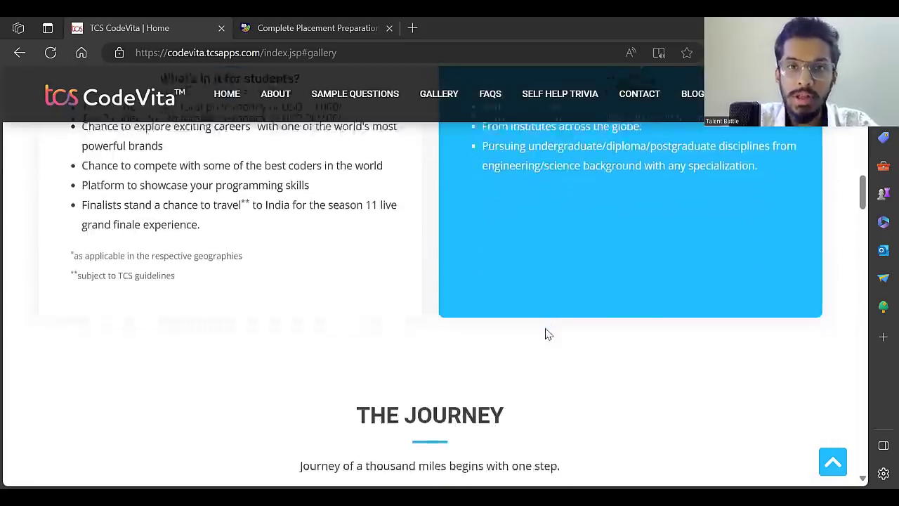
scroll(548, 334, down, 4)
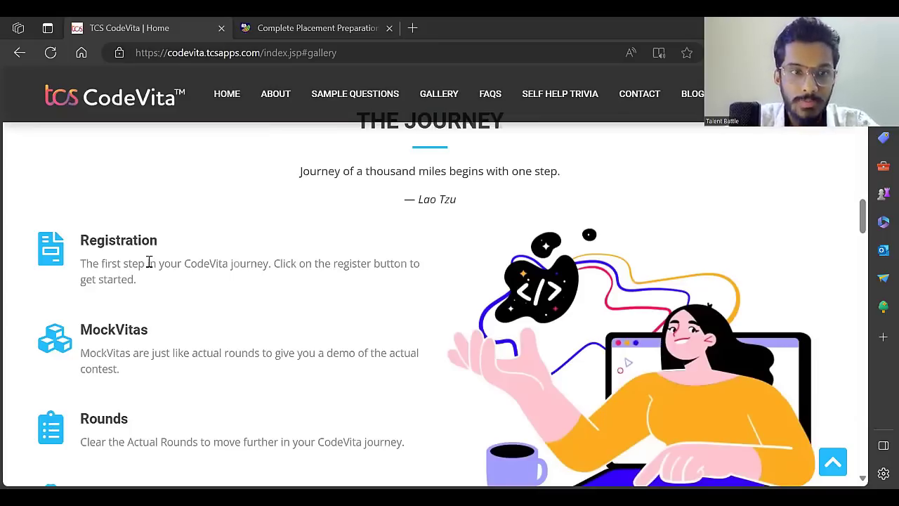
scroll(149, 262, down, 1)
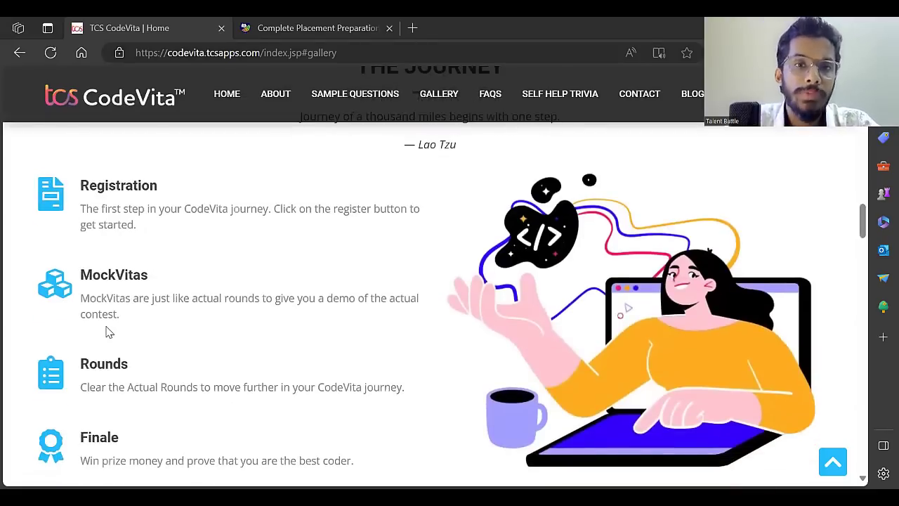
scroll(107, 332, down, 1)
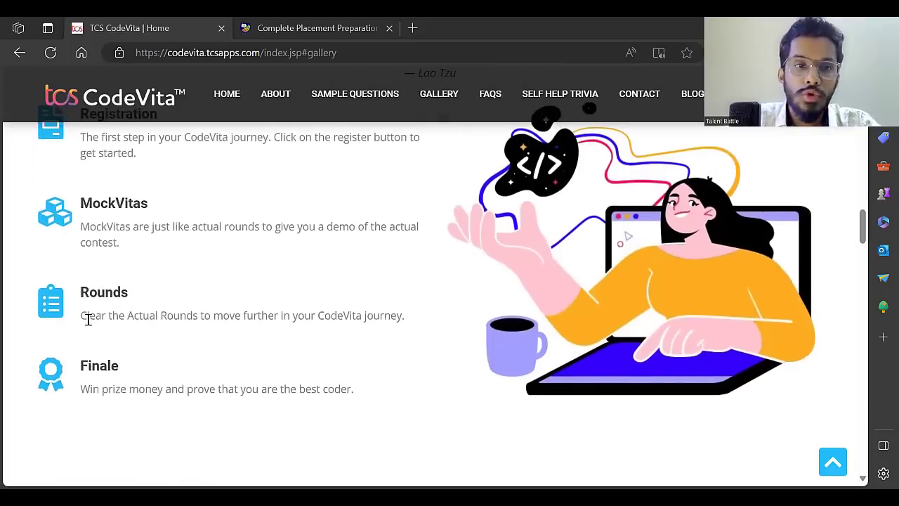
scroll(88, 320, down, 1)
scroll(88, 320, down, 4)
scroll(88, 295, down, 1)
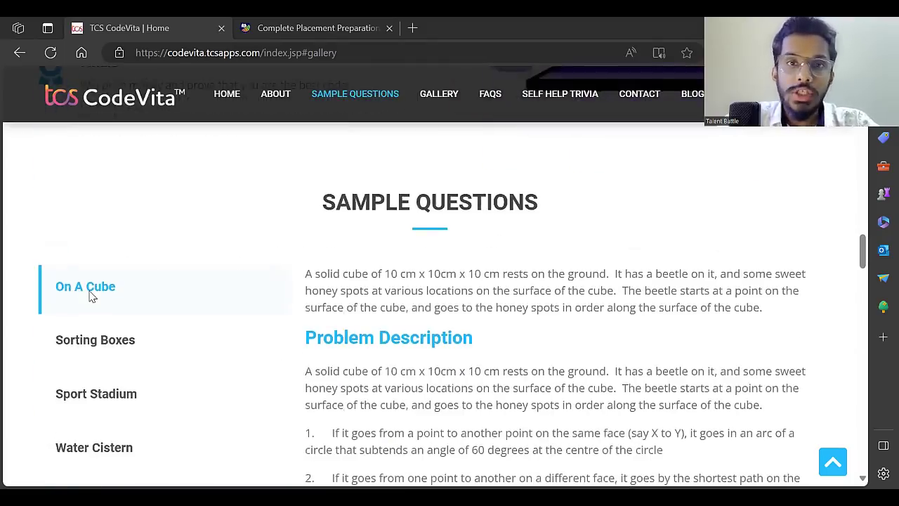
scroll(89, 295, down, 1)
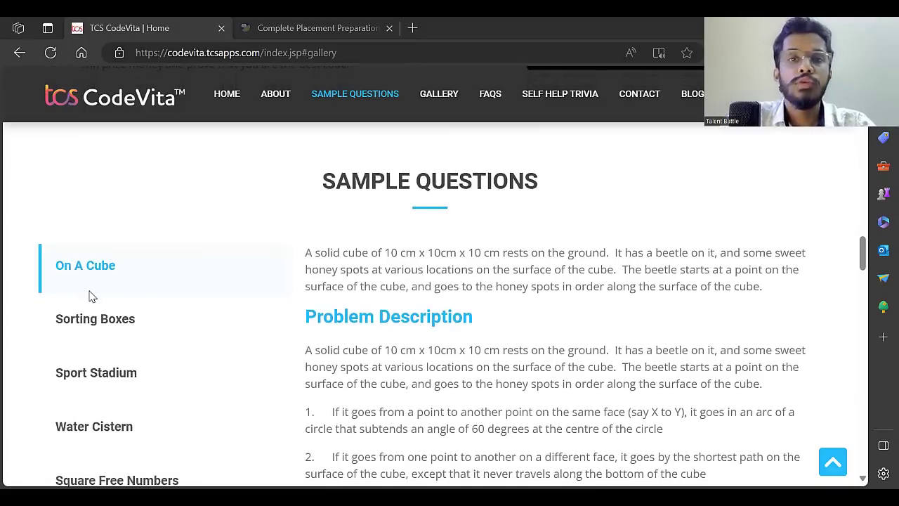
scroll(89, 295, down, 3)
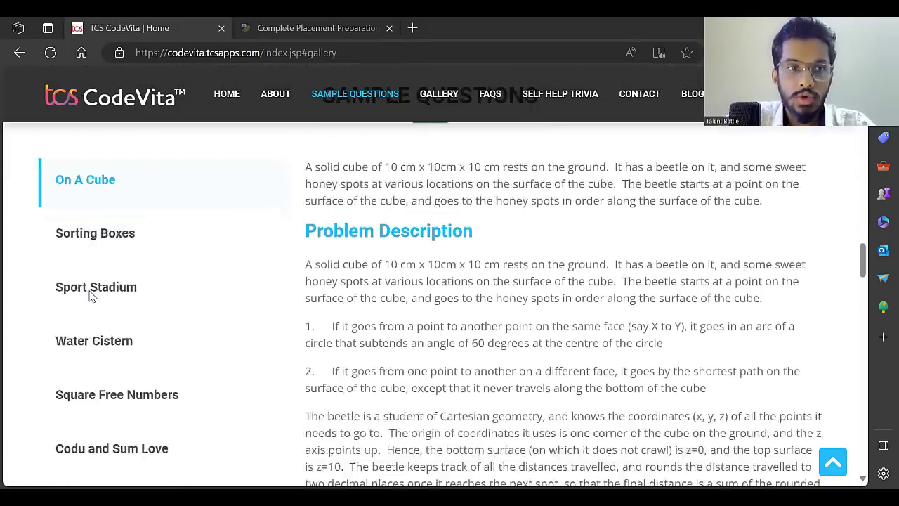
scroll(89, 295, up, 2)
scroll(89, 295, down, 1)
scroll(89, 295, up, 2)
scroll(89, 295, down, 5)
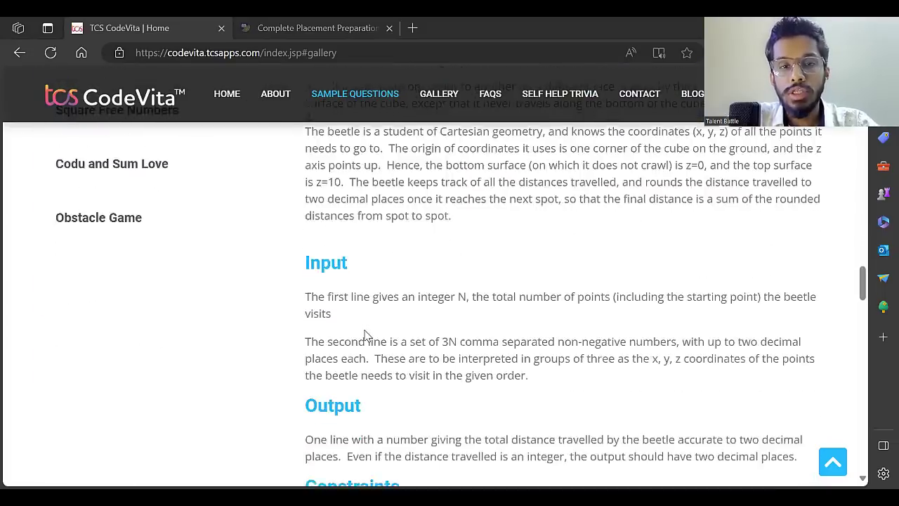
scroll(362, 333, down, 5)
scroll(362, 334, up, 1)
scroll(364, 335, down, 4)
scroll(364, 335, down, 6)
scroll(364, 335, down, 4)
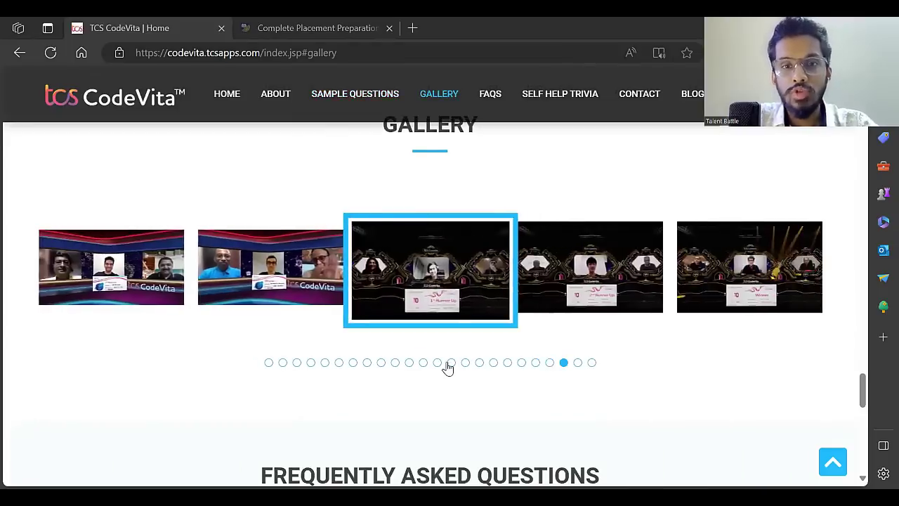
Browse the prize-ceremony and Grand Finale photos in the home page gallery.
click(383, 377)
click(381, 374)
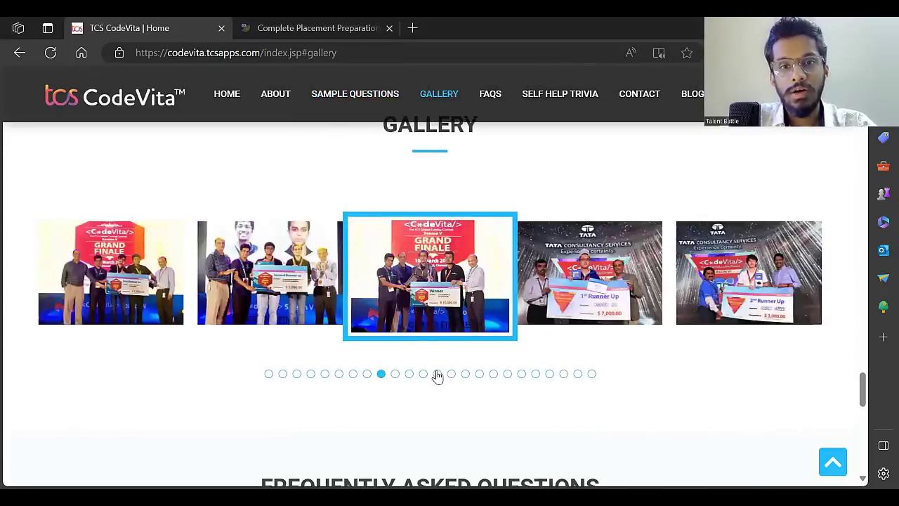
click(437, 375)
scroll(437, 376, down, 5)
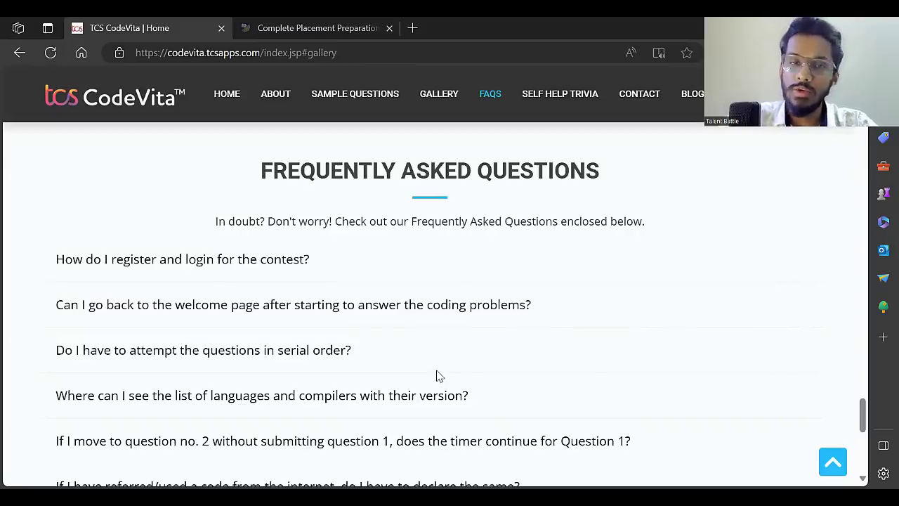
scroll(436, 376, up, 3)
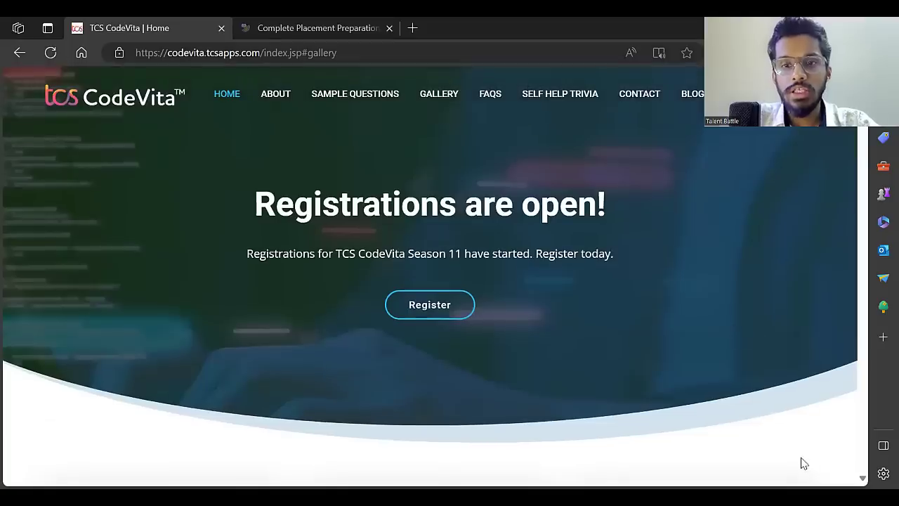
Open the new-account registration form and choose India as the country/region.
click(434, 304)
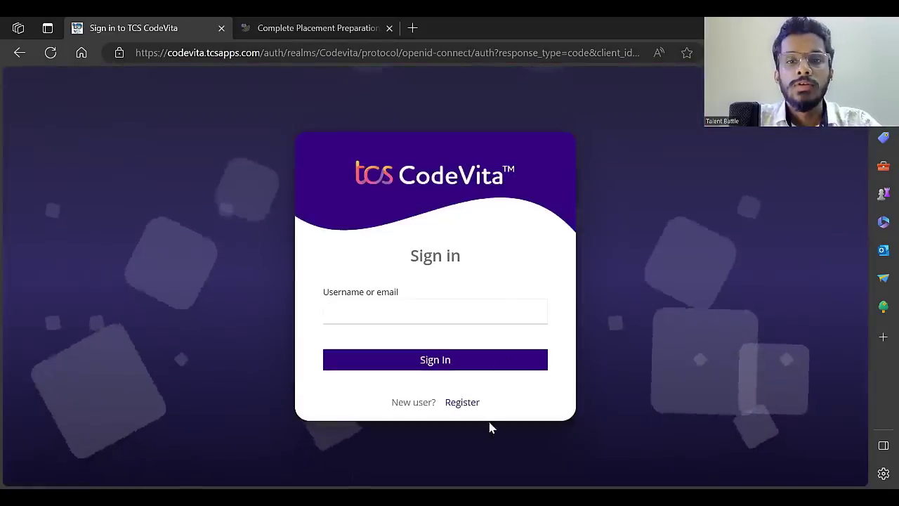
click(461, 403)
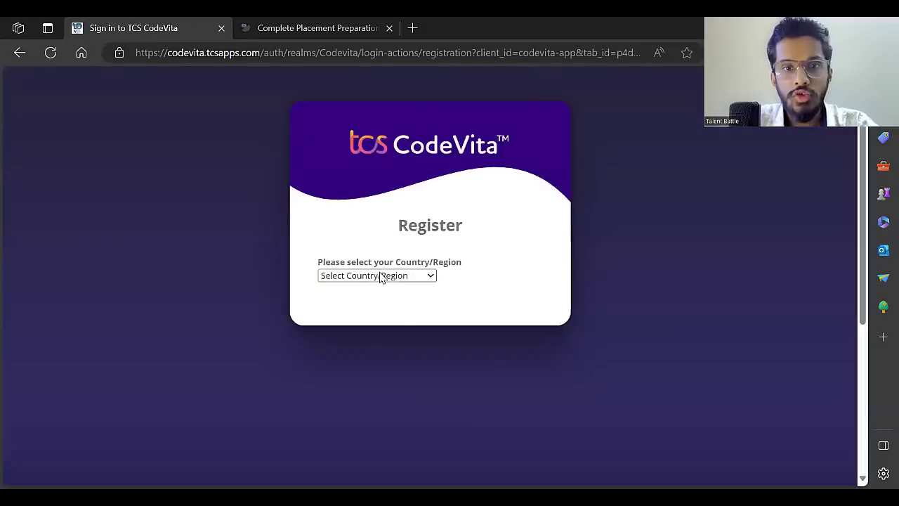
click(380, 275)
text(india)
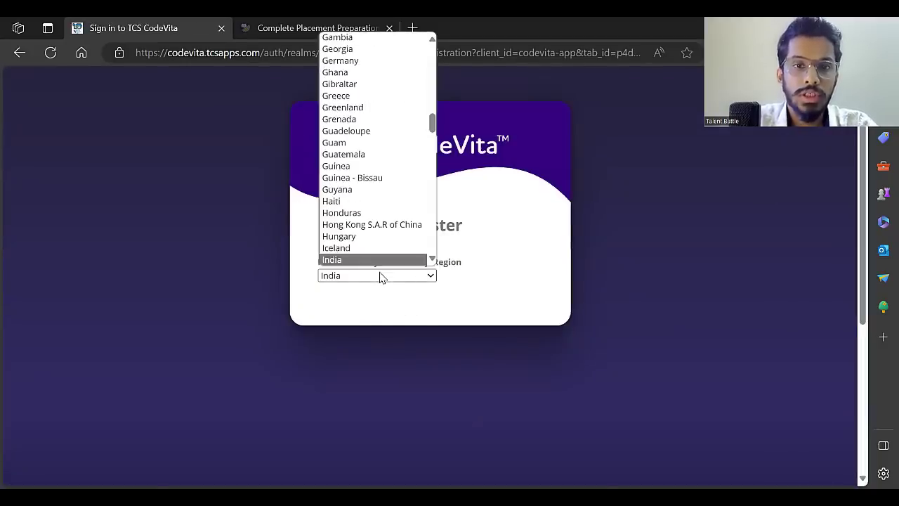
key(Return)
Submit the registration form with name, e-mail, username and both consents ticked.
scroll(459, 375, down, 3)
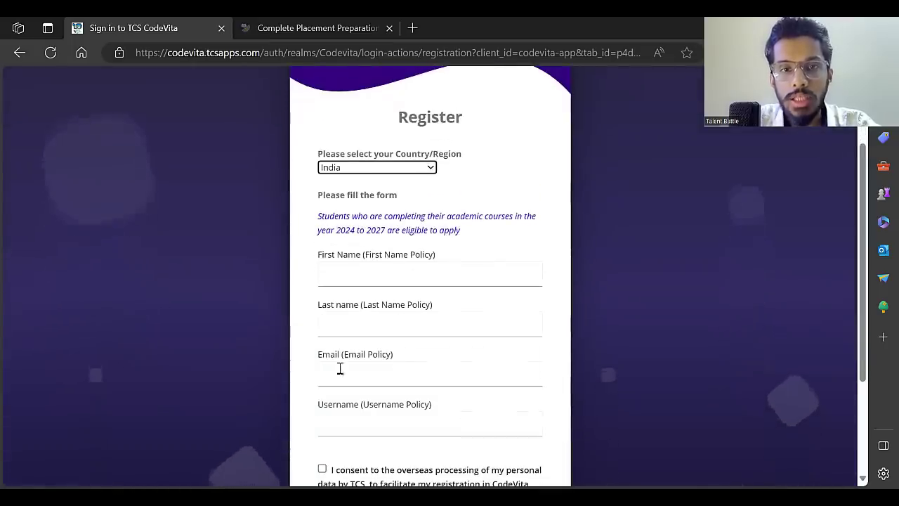
scroll(372, 366, down, 1)
scroll(411, 369, down, 2)
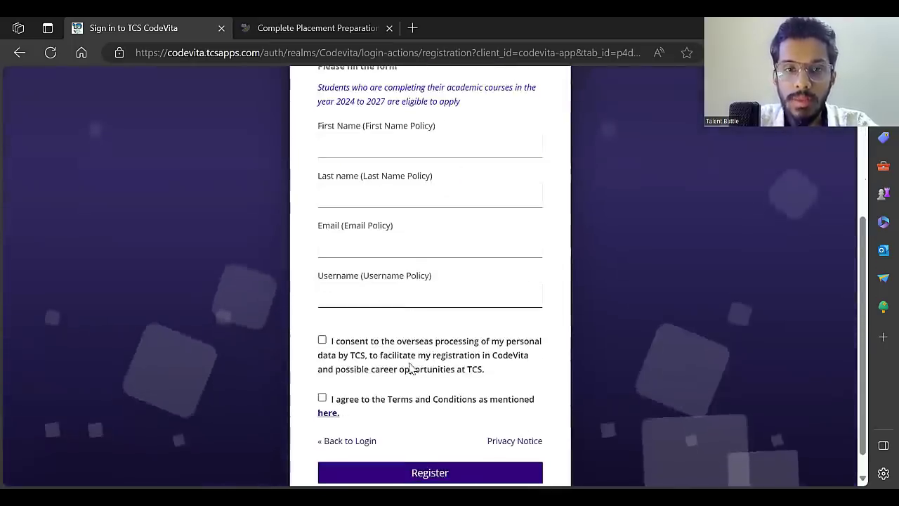
scroll(352, 395, down, 1)
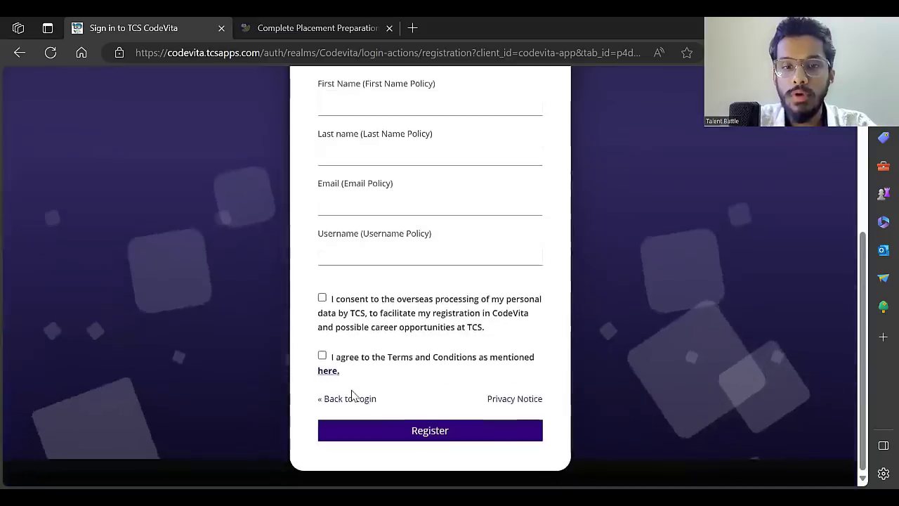
scroll(423, 465, up, 1)
scroll(400, 299, up, 5)
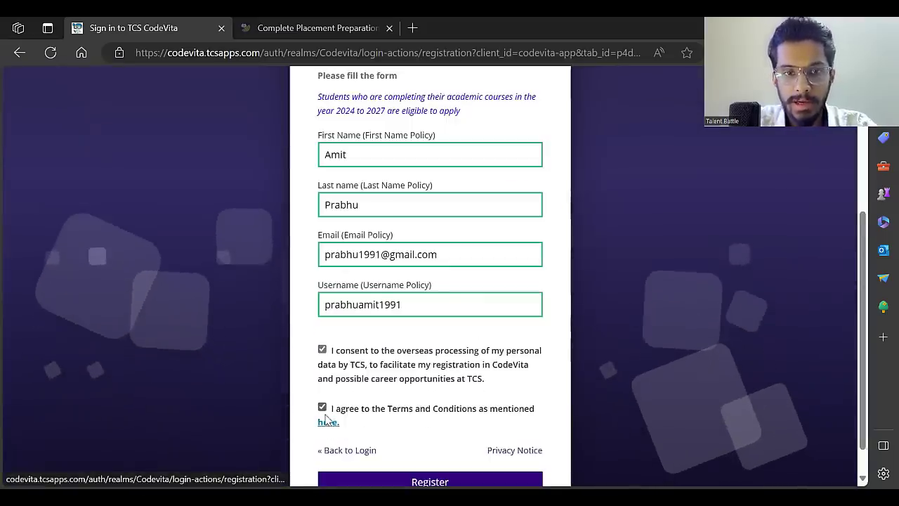
scroll(330, 422, down, 1)
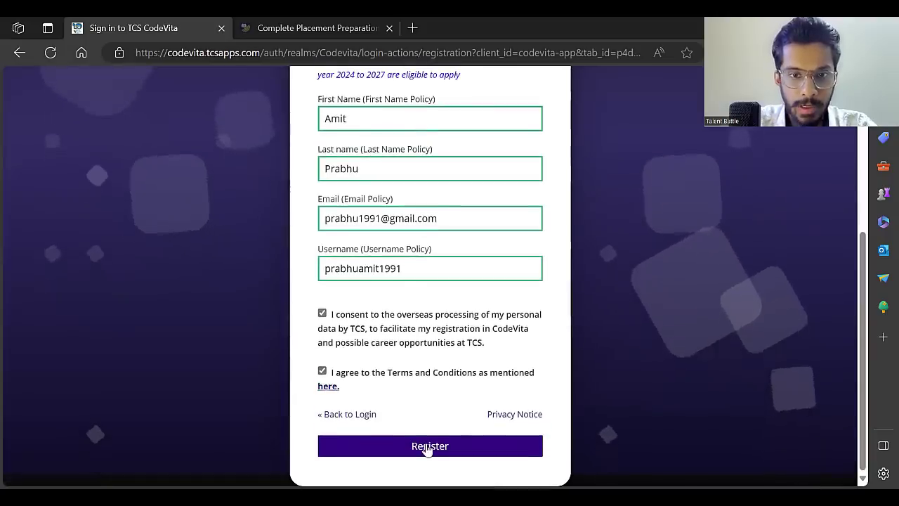
click(426, 447)
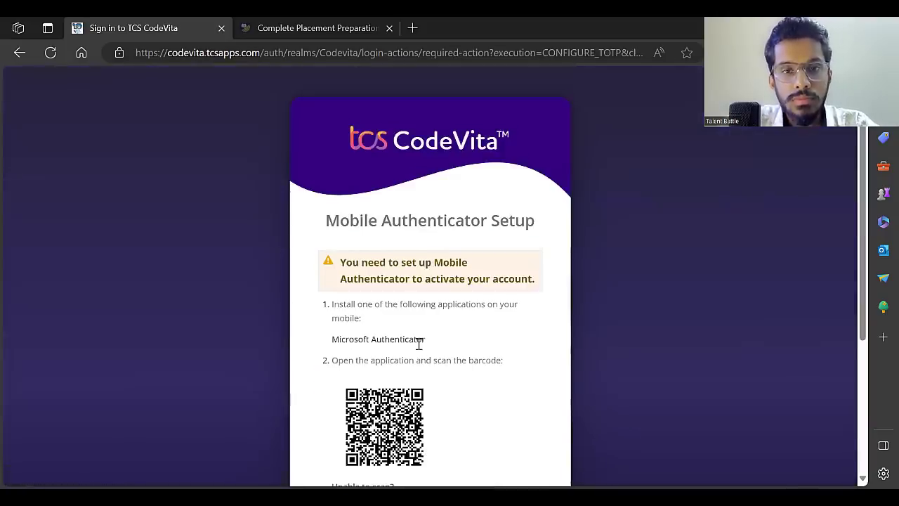
Set up the authenticator without scanning and enter the app's one-time code.
scroll(418, 344, down, 1)
scroll(419, 344, down, 1)
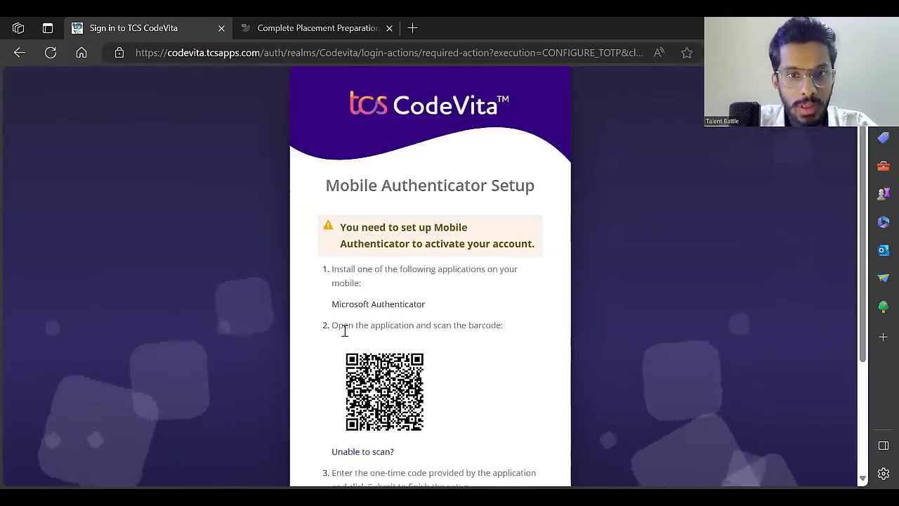
scroll(476, 330, down, 1)
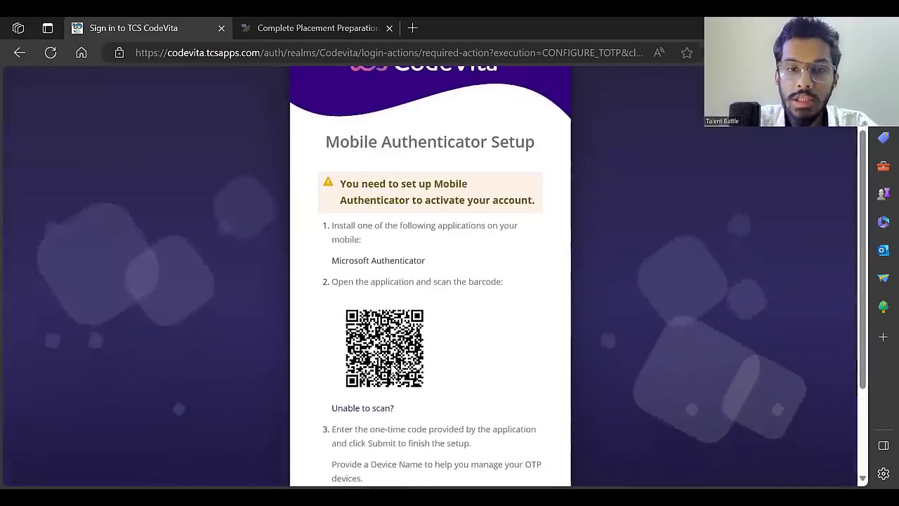
scroll(391, 367, down, 1)
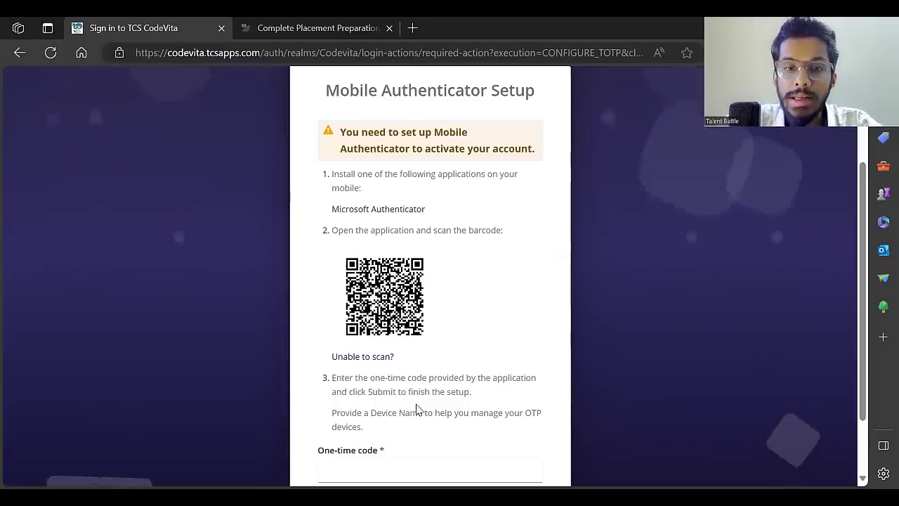
scroll(469, 409, down, 1)
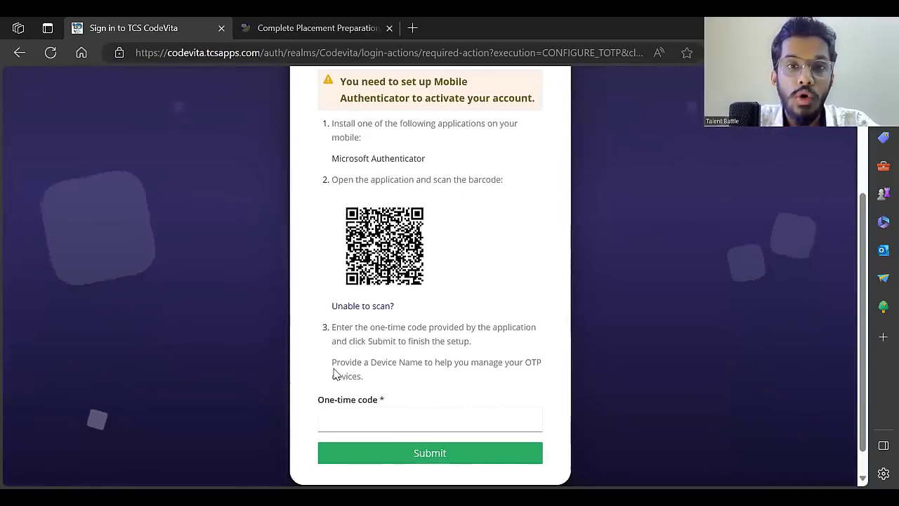
click(357, 306)
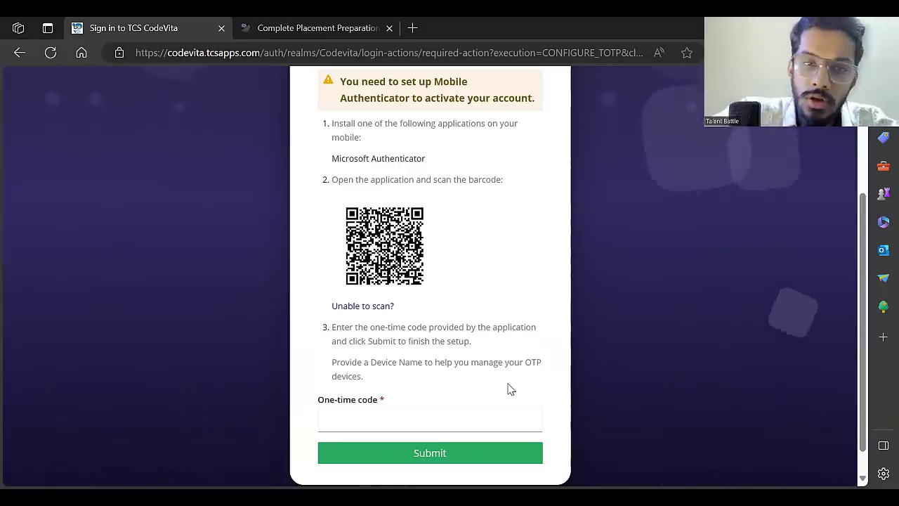
click(345, 421)
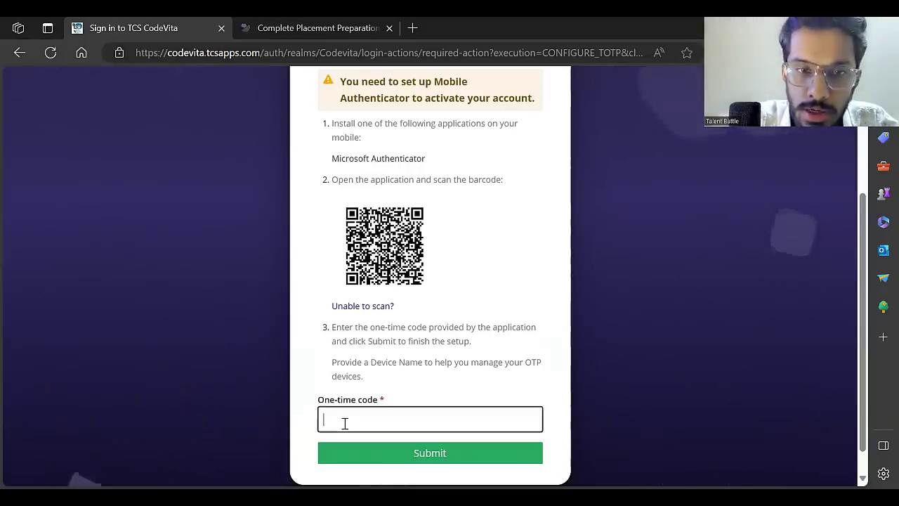
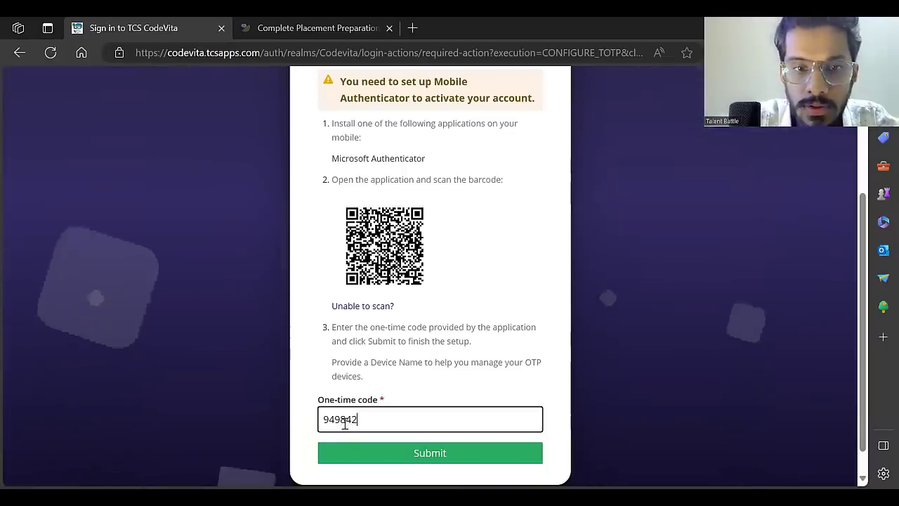
scroll(344, 422, down, 1)
Submit the one-time code, dismiss the saved confirmation, and set graduation year to 2025.
click(392, 429)
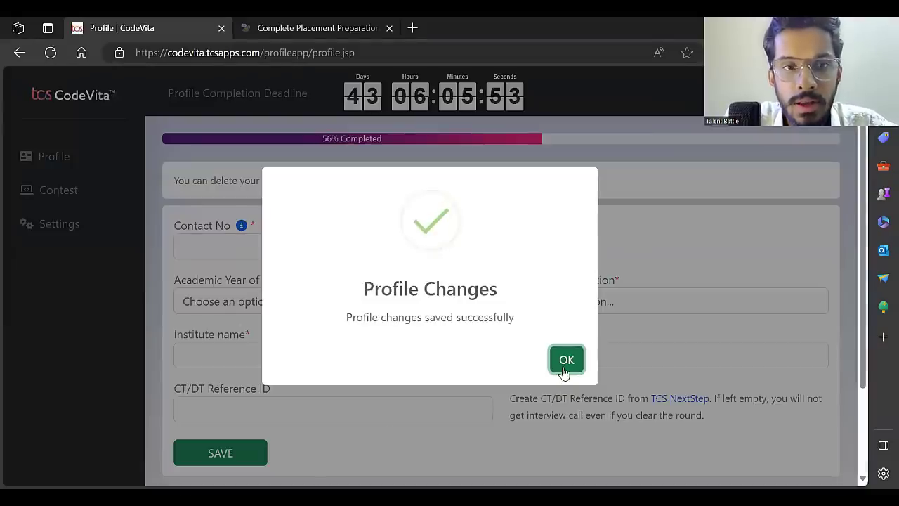
click(565, 362)
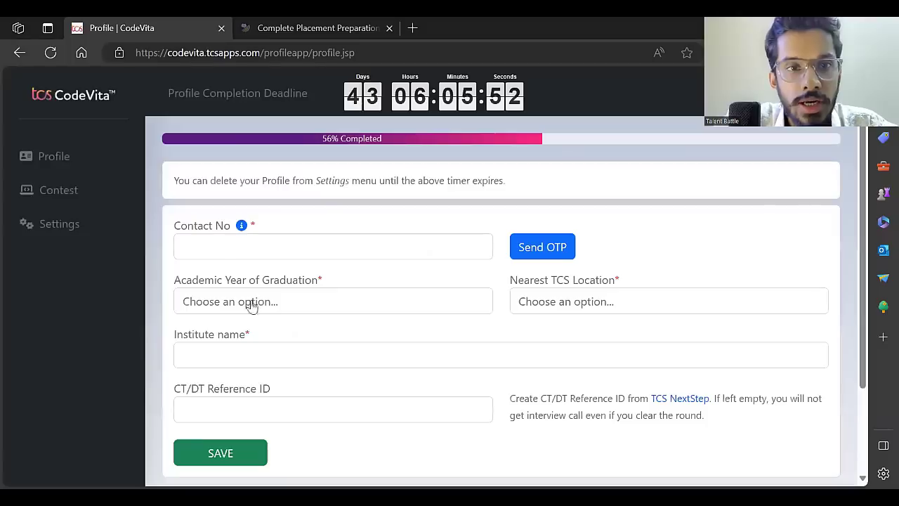
mouse_move(242, 229)
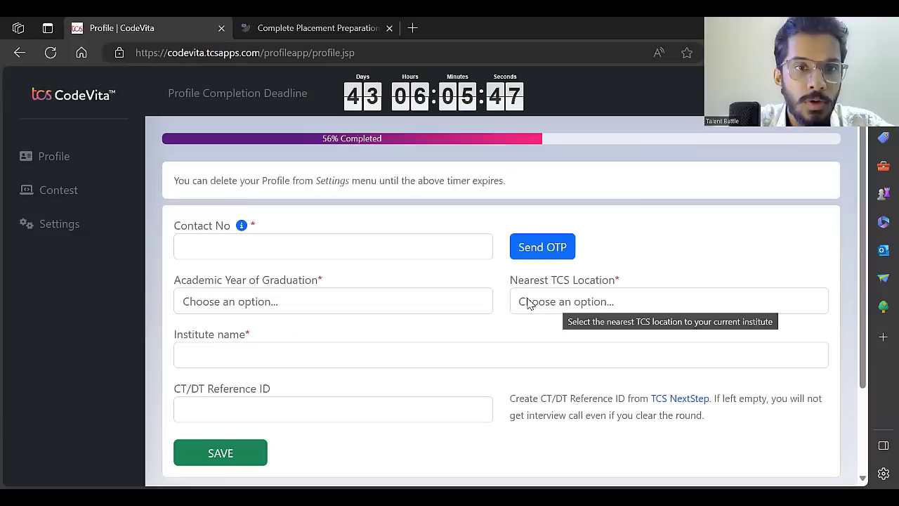
click(213, 309)
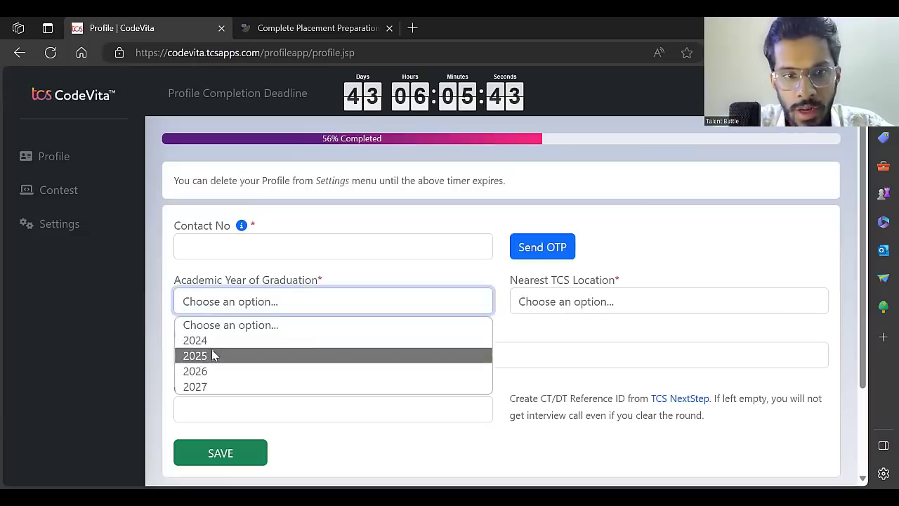
click(213, 357)
scroll(212, 351, down, 1)
Open the TCS NextStep link from the Reference ID hint in a new tab.
click(208, 295)
click(513, 384)
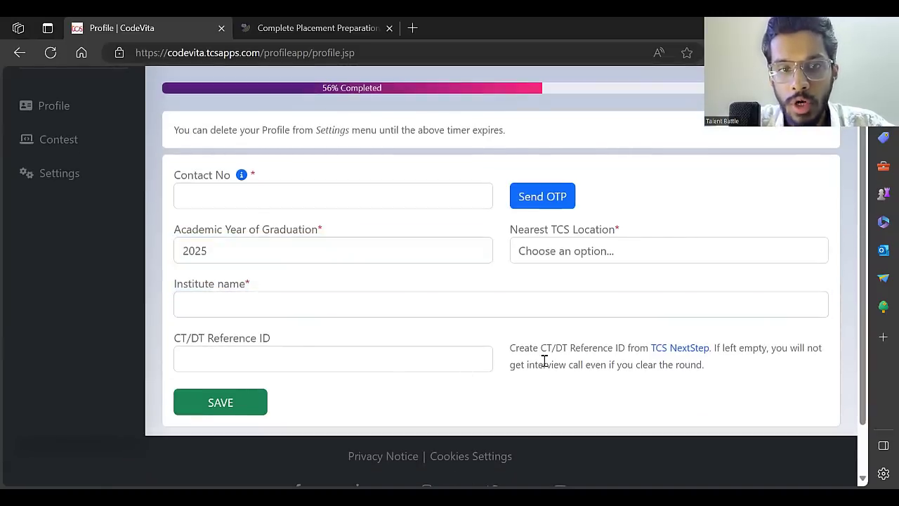
scroll(295, 348, up, 1)
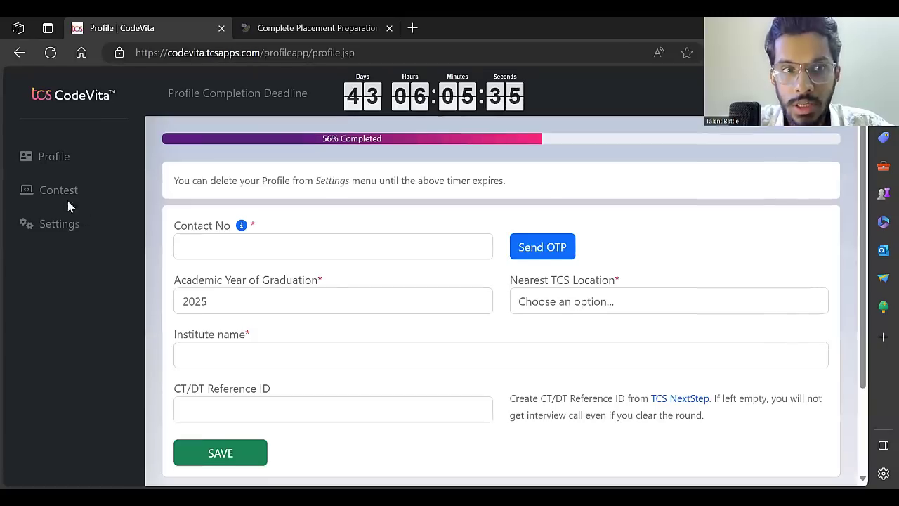
scroll(460, 279, down, 3)
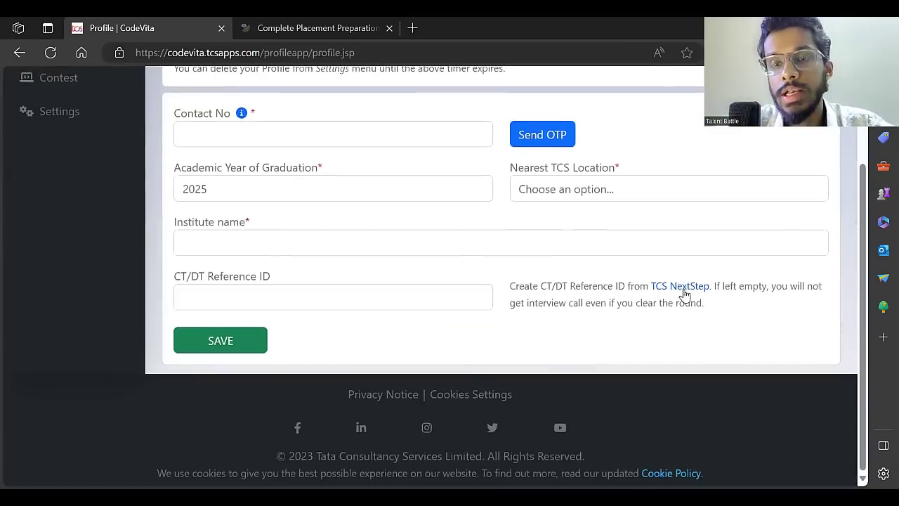
right_click(685, 292)
click(716, 55)
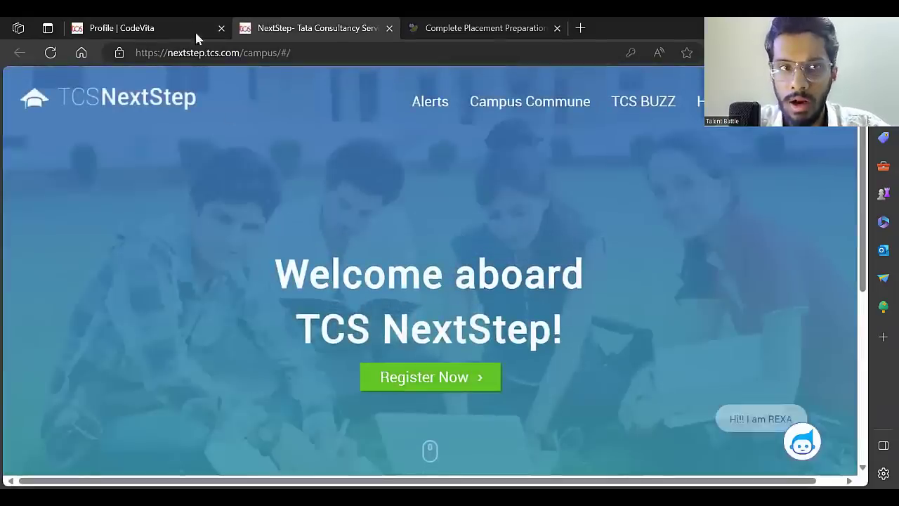
click(169, 23)
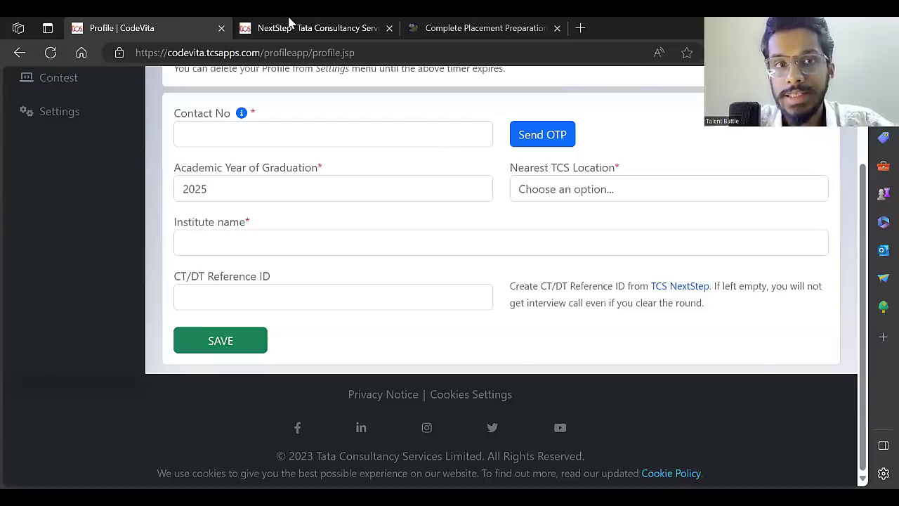
click(287, 24)
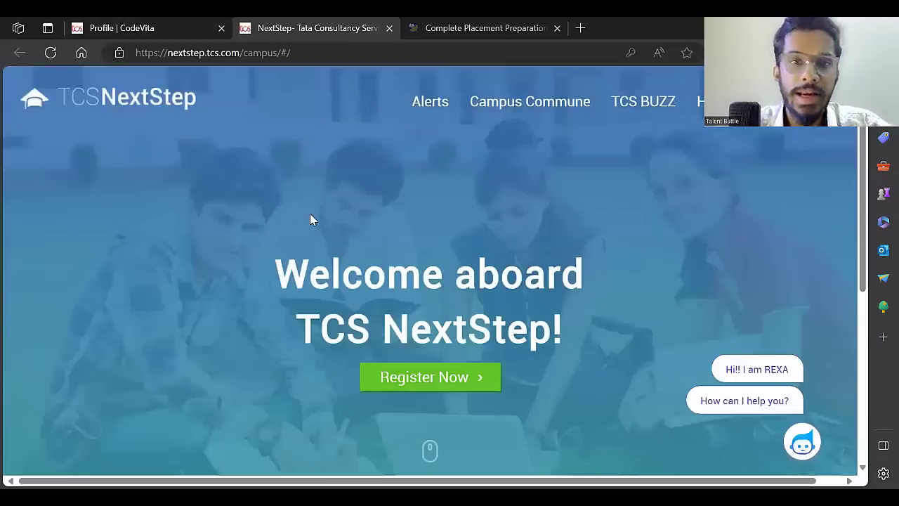
click(166, 25)
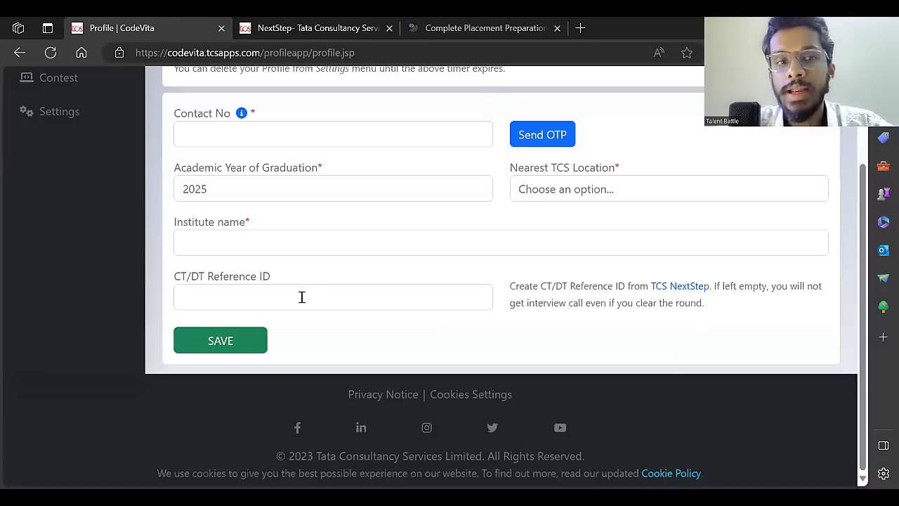
click(261, 298)
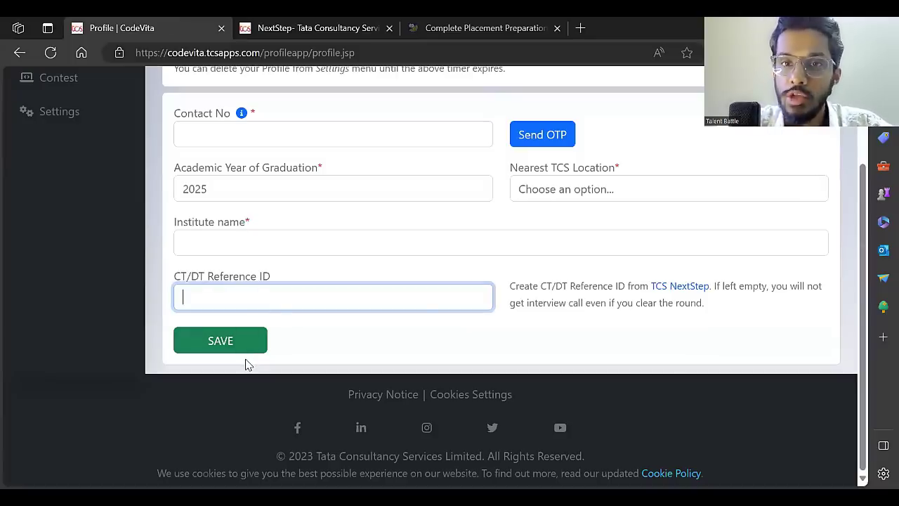
click(764, 337)
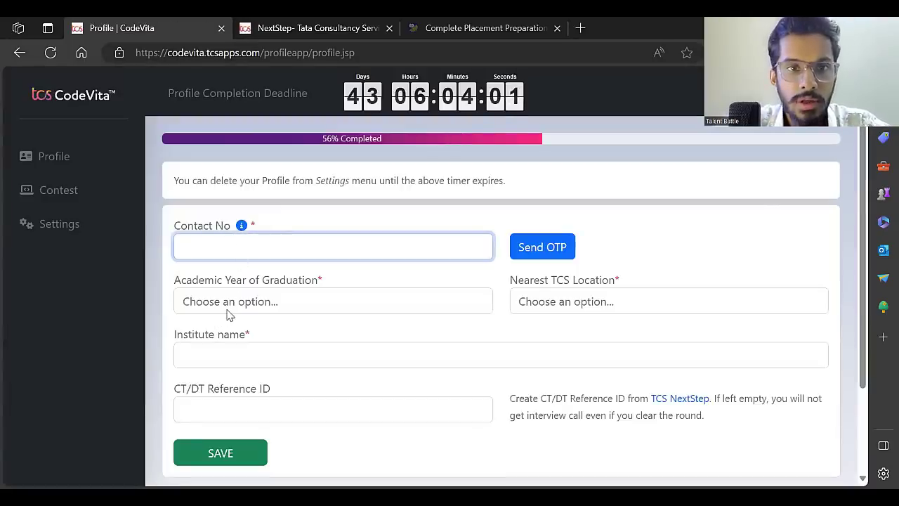
Open the graduation-year list, then switch to TCS NextStep and start a new registration.
click(223, 303)
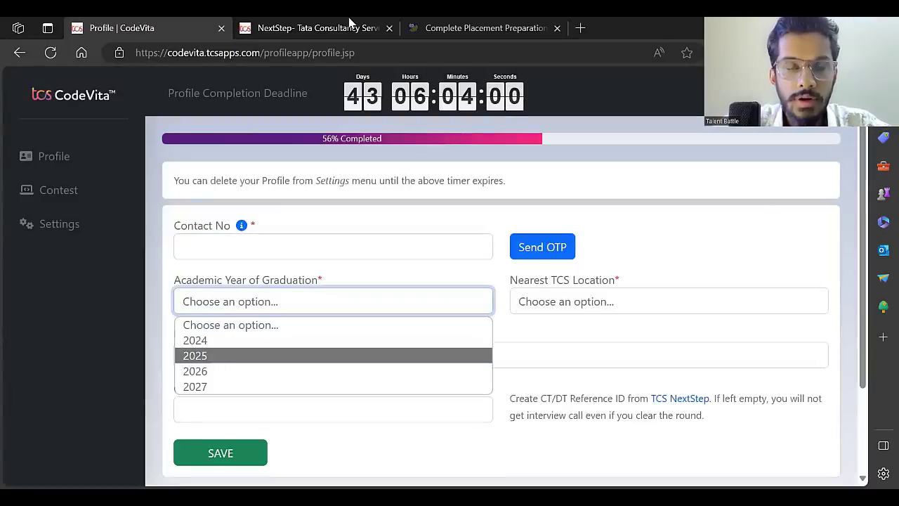
click(271, 23)
click(397, 379)
Register under the IT category with a personal e-mail and request the verification OTP.
click(361, 340)
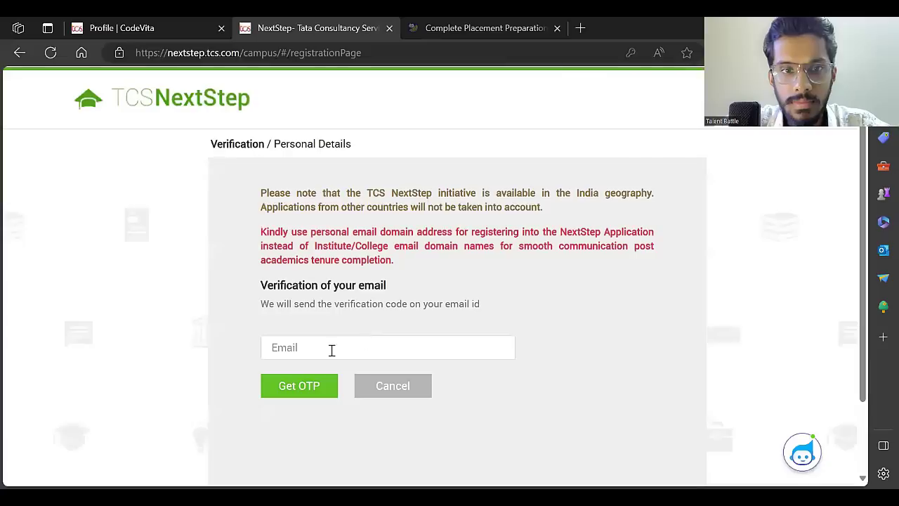
click(331, 350)
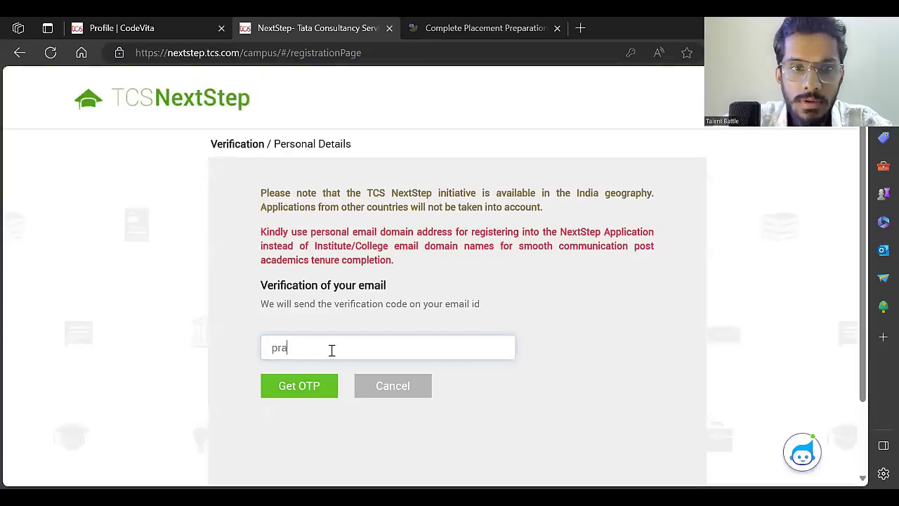
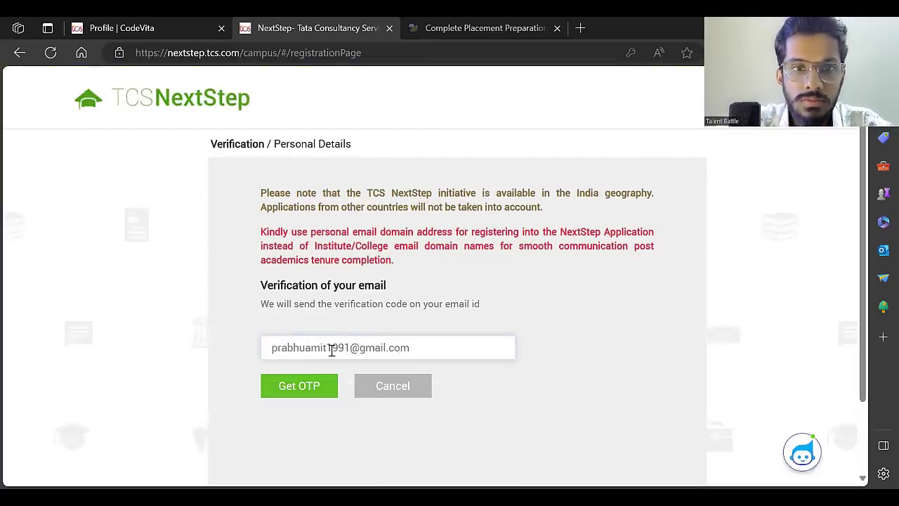
click(298, 385)
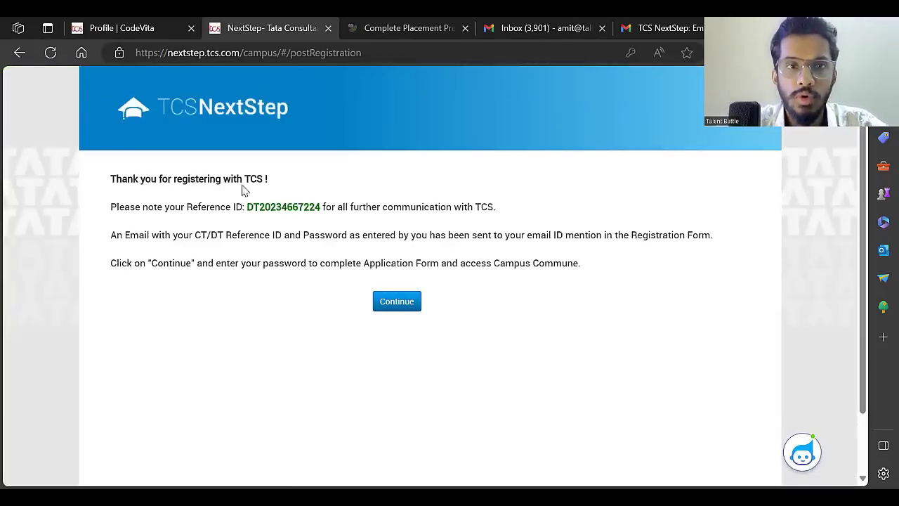
Copy the new NextStep reference ID into the CodeVita CT/DT Reference ID field.
drag(320, 208, 246, 209)
key(ctrl+c)
click(172, 28)
click(221, 408)
key(ctrl+v)
key(ctrl+a)
key(BackSpace)
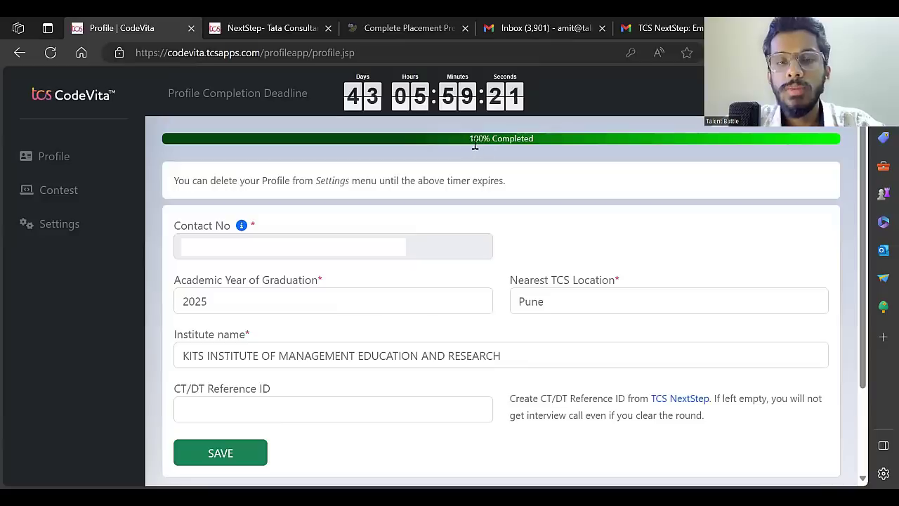
Open the contest, accept the guidelines, start the practice contest, then return to guidelines.
click(50, 193)
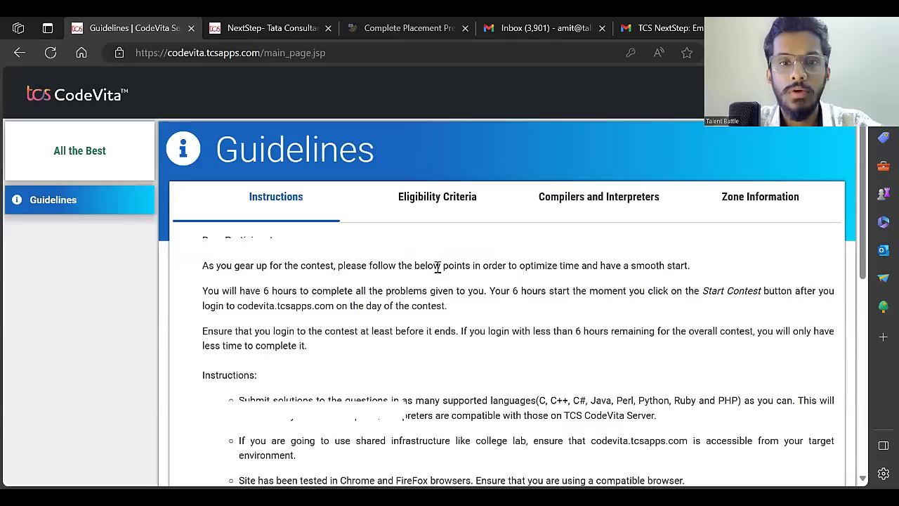
scroll(437, 267, down, 2)
scroll(437, 267, down, 3)
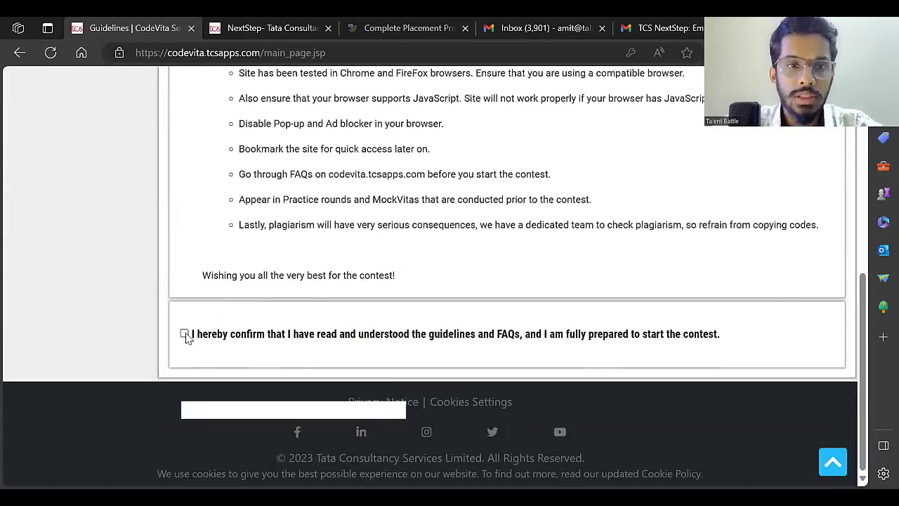
click(184, 333)
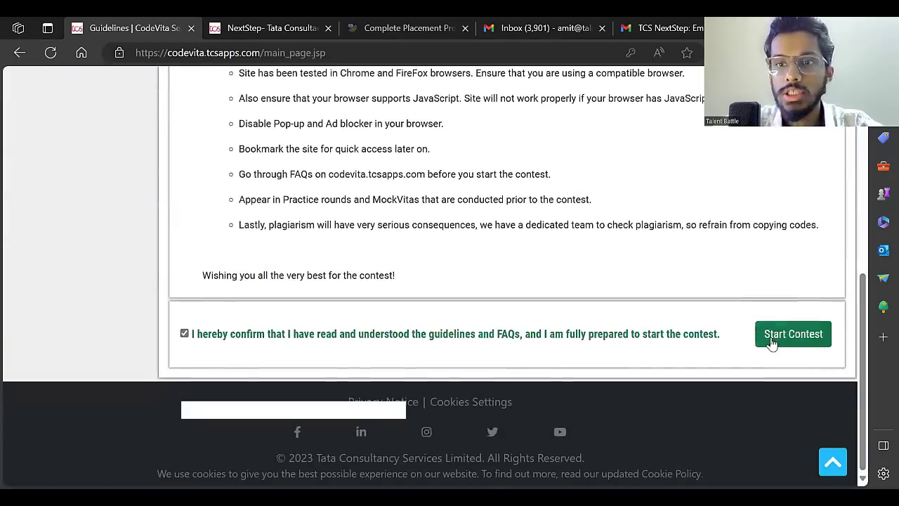
click(792, 334)
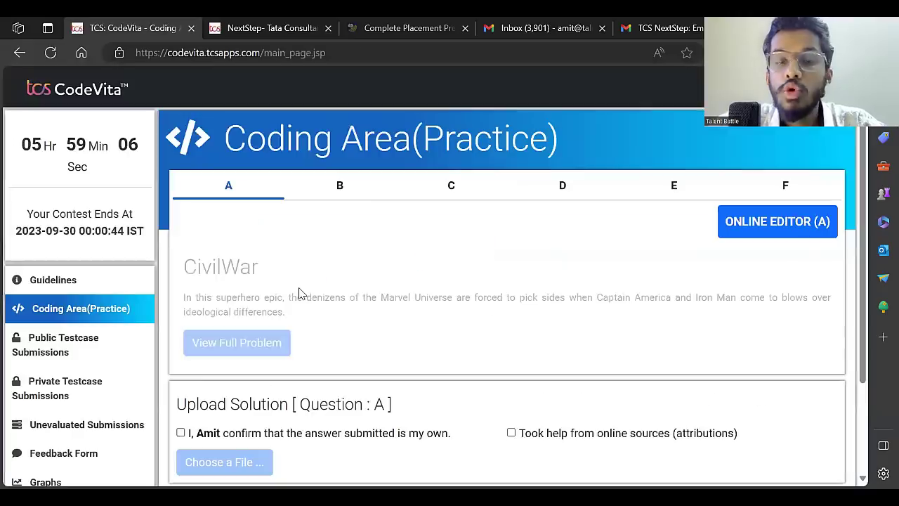
scroll(301, 293, down, 1)
scroll(297, 293, up, 1)
click(70, 284)
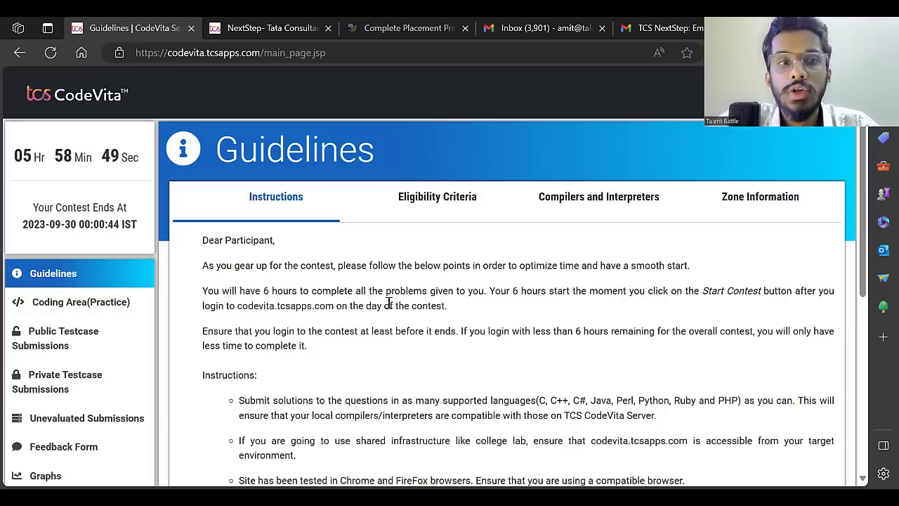
Visit Coding Area, Public/Private Testcase Submissions, Unevaluated Submissions, Feedback Form and Graphs.
scroll(107, 351, down, 1)
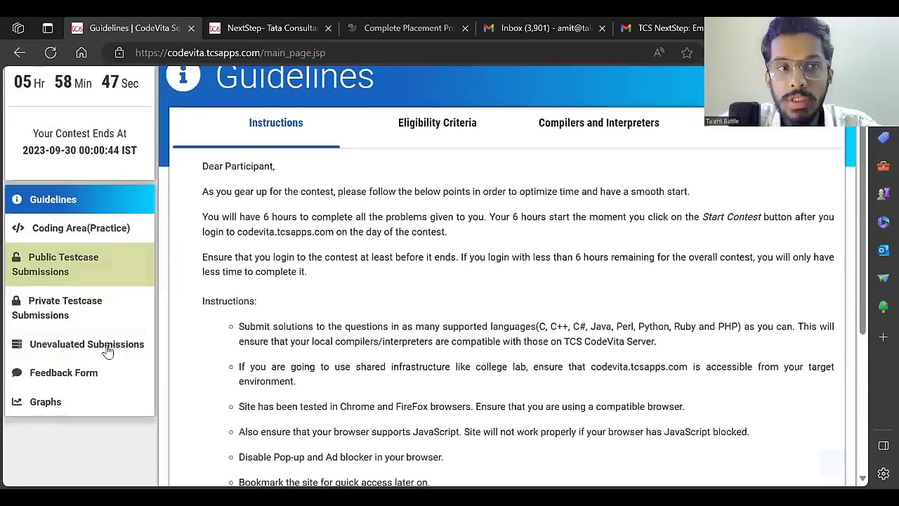
scroll(108, 351, up, 1)
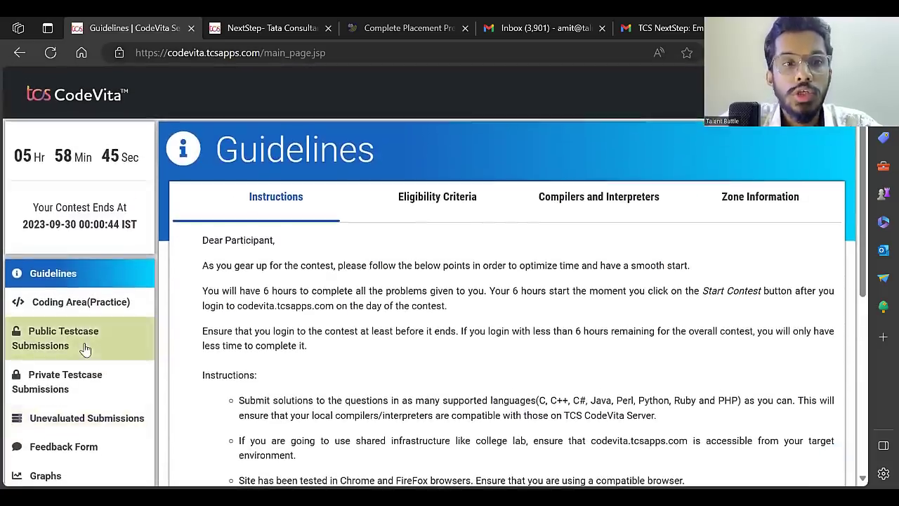
scroll(84, 349, down, 1)
click(28, 290)
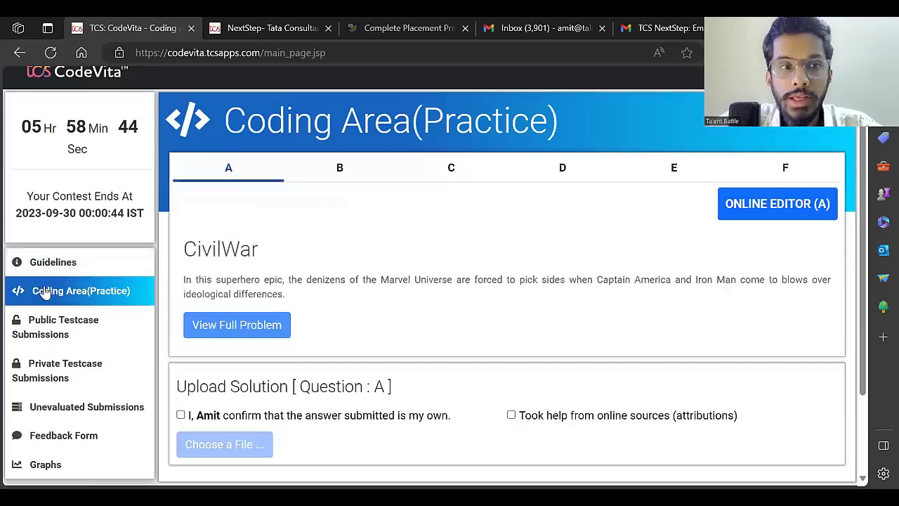
click(61, 332)
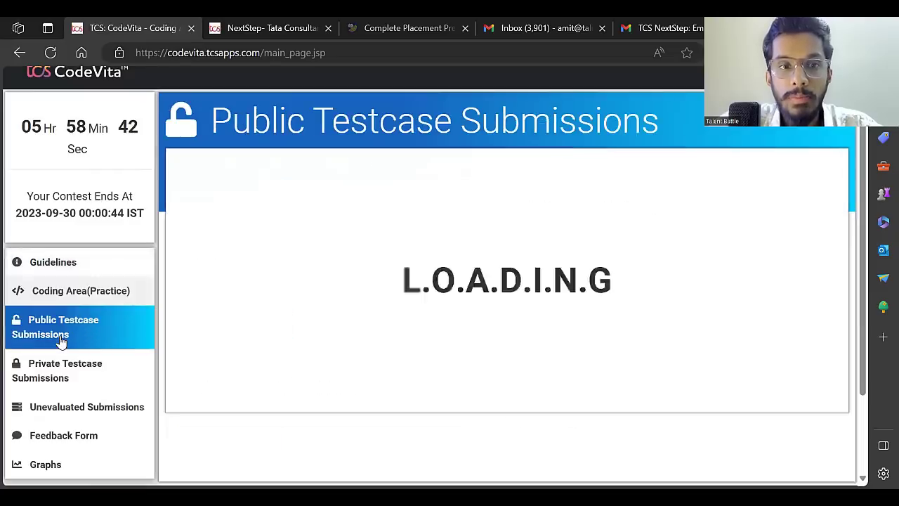
click(65, 376)
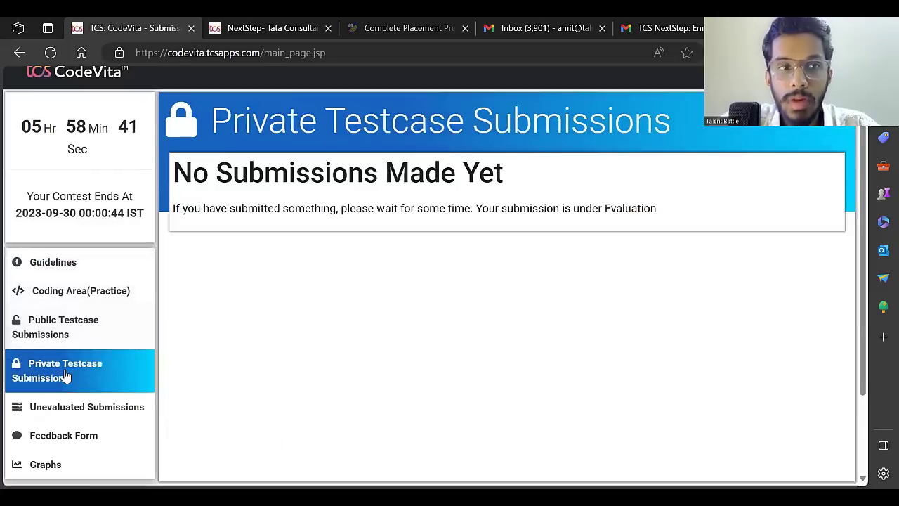
scroll(46, 406, down, 1)
click(47, 406)
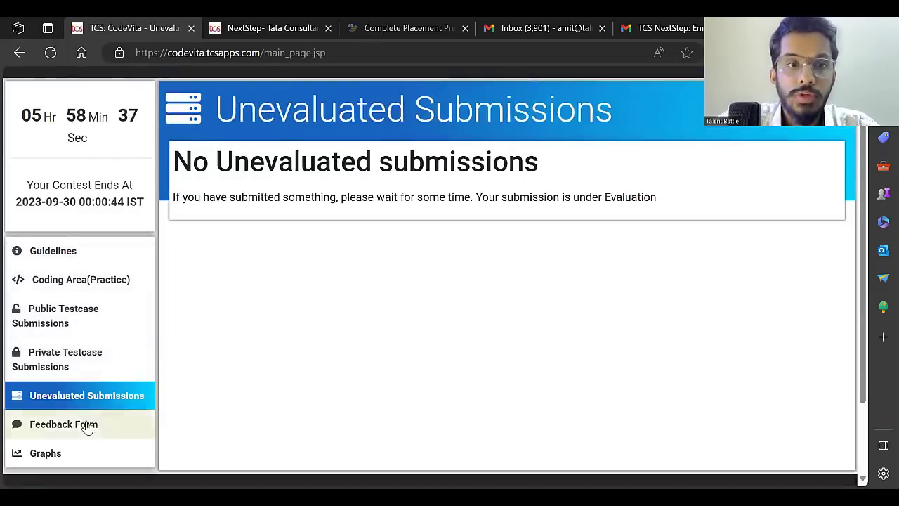
click(84, 426)
scroll(82, 427, up, 1)
click(51, 463)
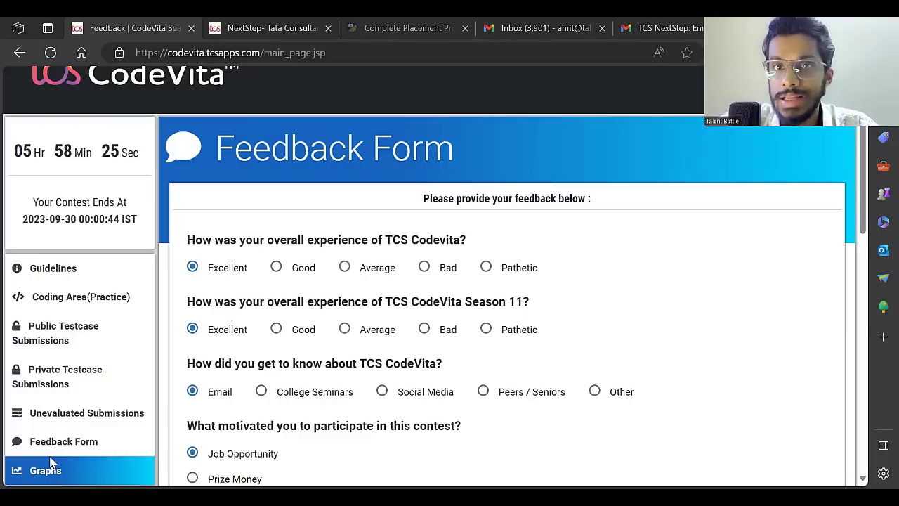
Reopen Guidelines and scroll through the participant instructions to the bottom and back.
click(39, 265)
scroll(344, 339, down, 1)
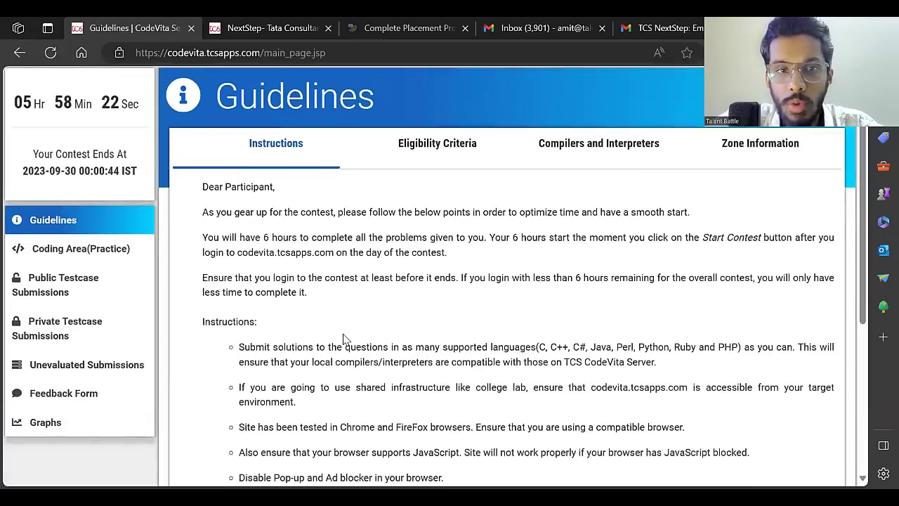
scroll(343, 338, up, 1)
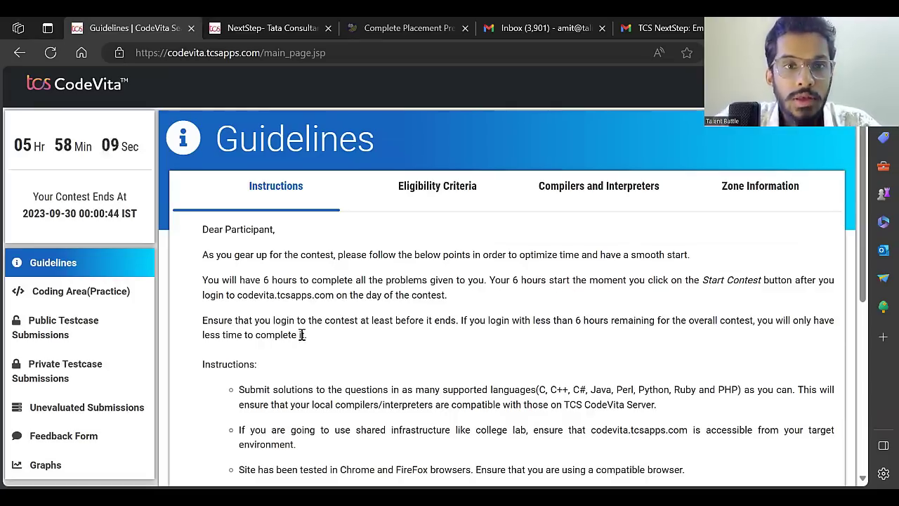
scroll(302, 336, down, 1)
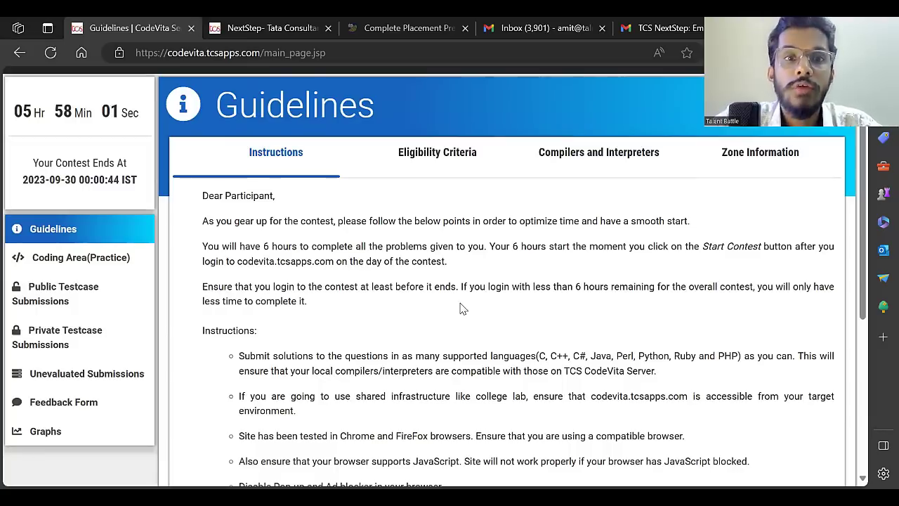
scroll(460, 309, down, 2)
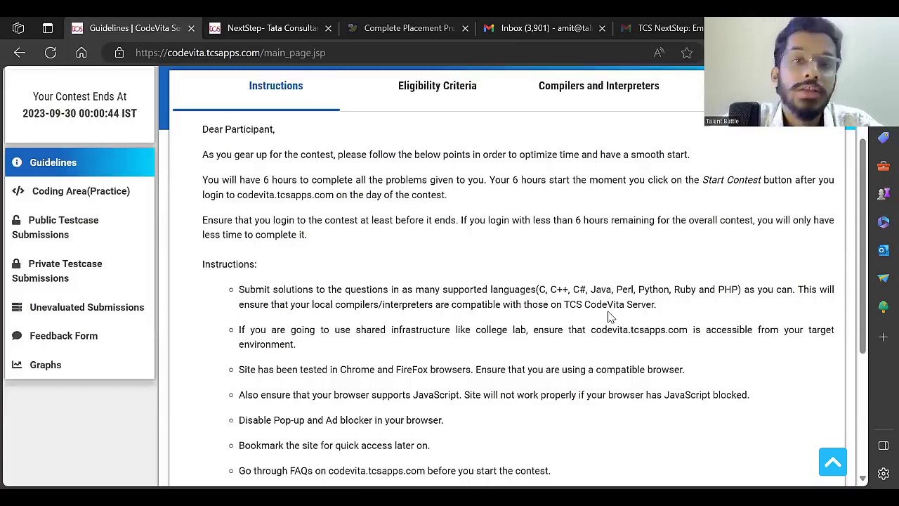
scroll(369, 362, down, 4)
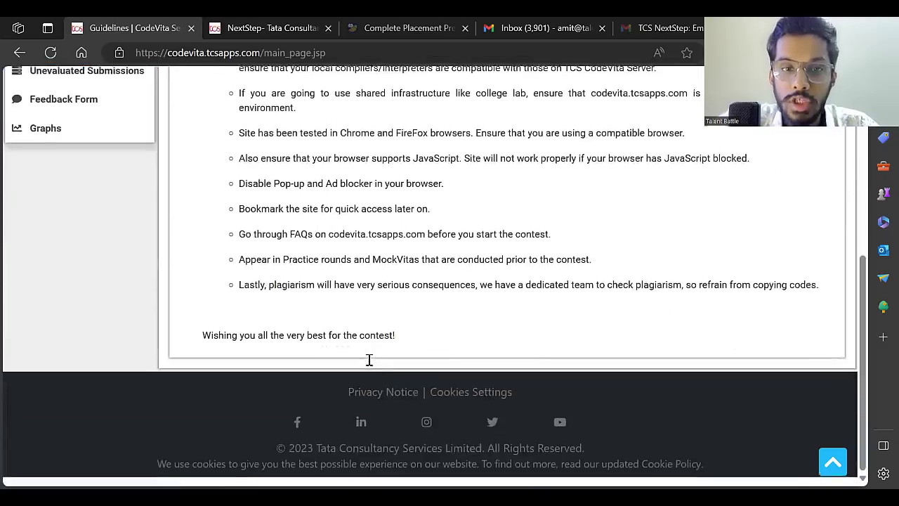
scroll(368, 359, up, 5)
View practice problems B GenerateNewWord through F StringAndSubset, then return to A CivilWar.
click(31, 312)
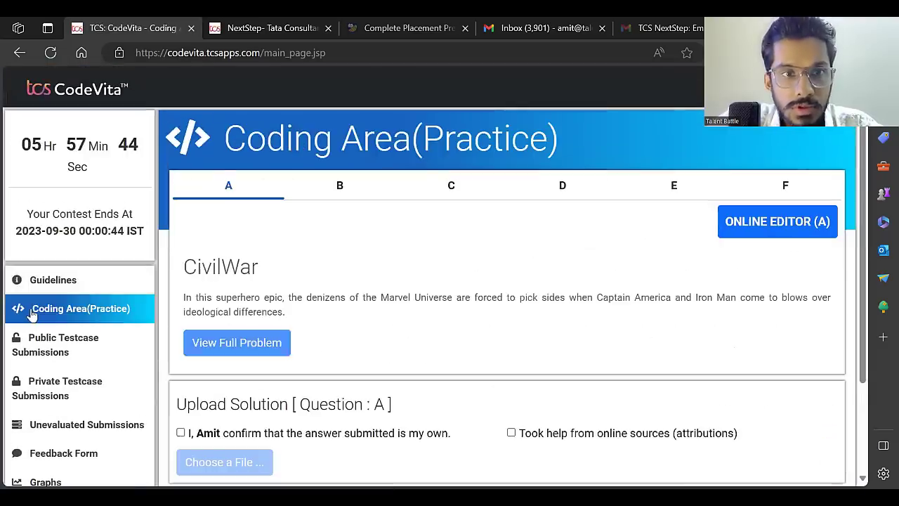
scroll(337, 312, down, 1)
scroll(338, 312, down, 1)
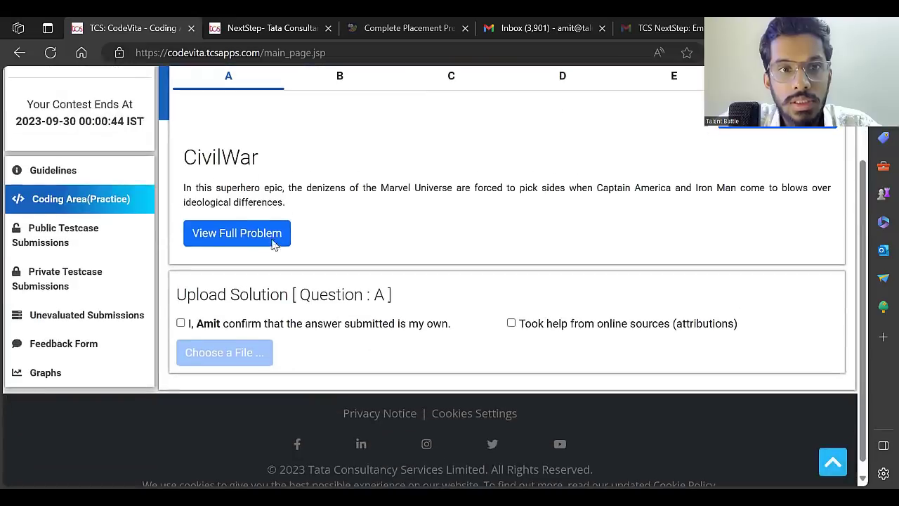
scroll(247, 234, up, 3)
click(317, 201)
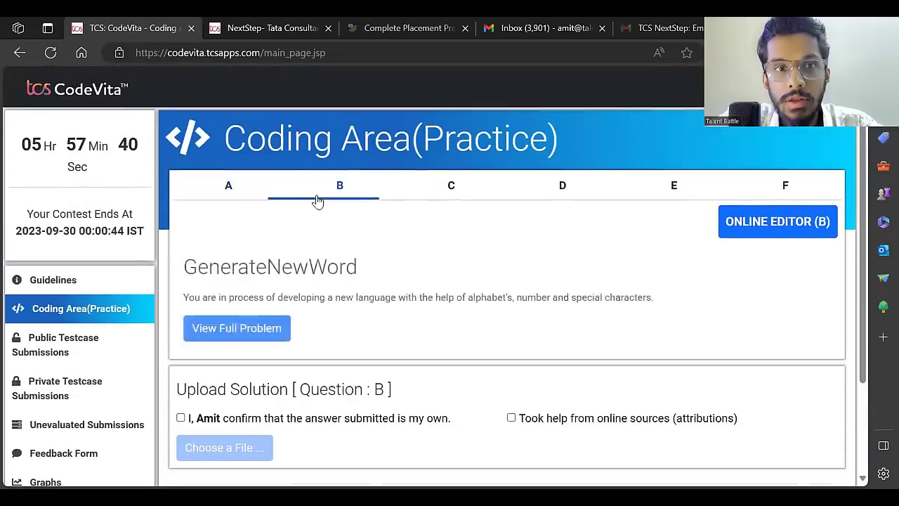
click(426, 197)
click(559, 184)
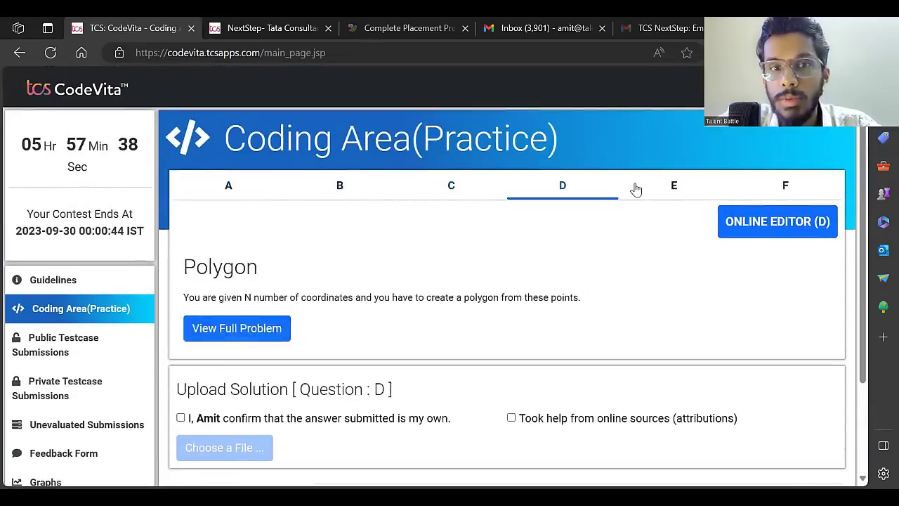
click(635, 187)
click(783, 186)
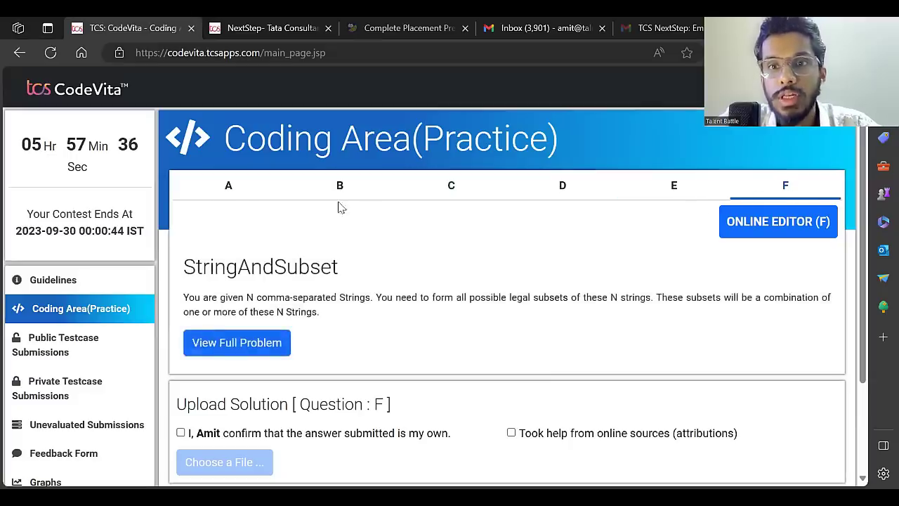
click(229, 193)
scroll(288, 385, down, 1)
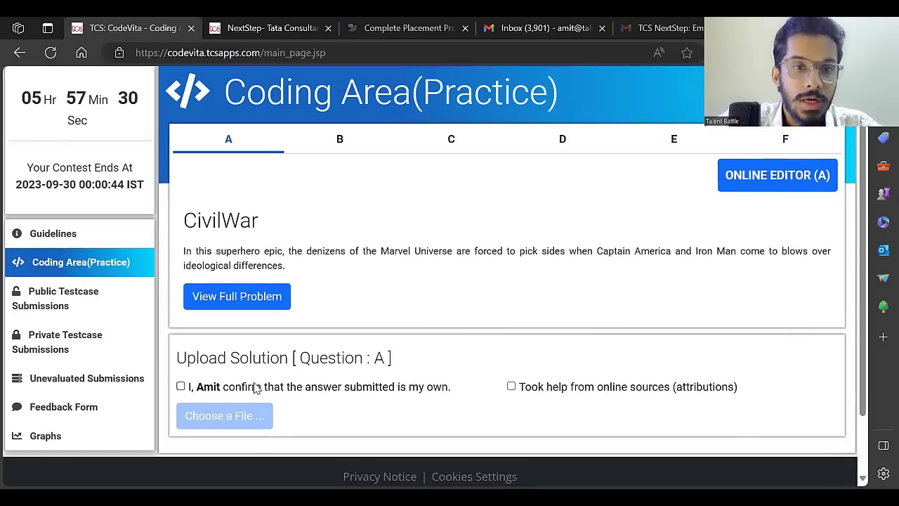
scroll(257, 389, up, 1)
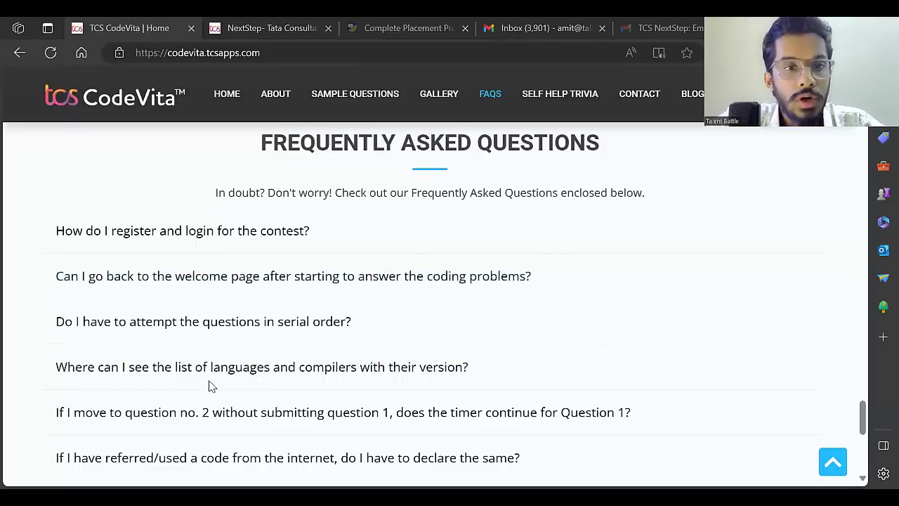
Expand FAQ answers on login, welcome page, question order, languages, timer and internet code.
click(162, 238)
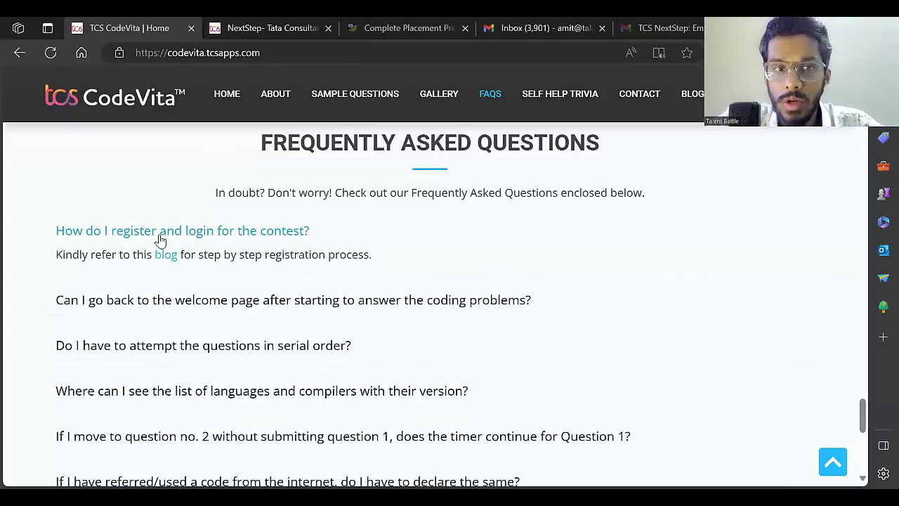
click(194, 310)
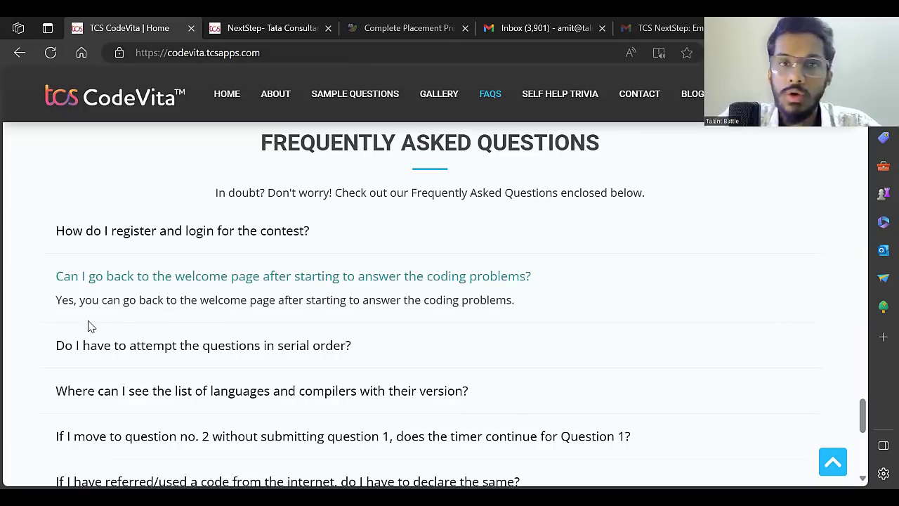
scroll(94, 322, down, 1)
click(116, 288)
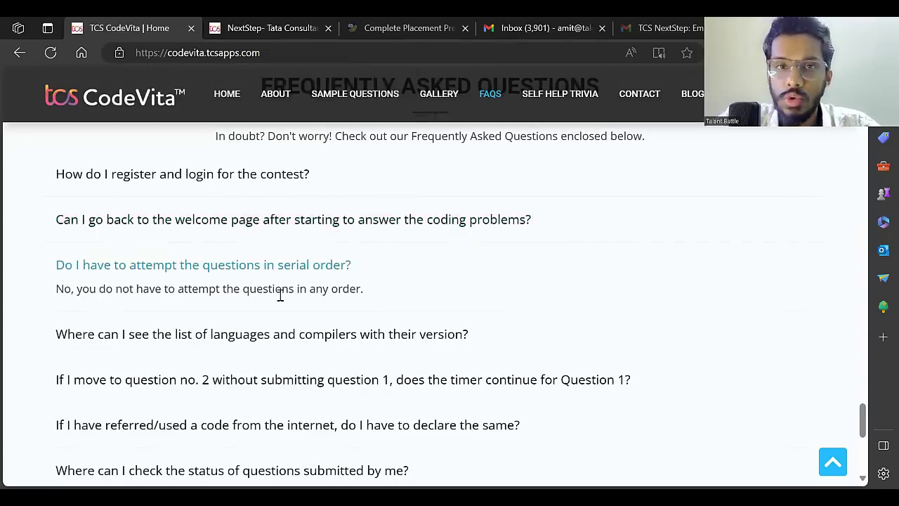
scroll(279, 295, down, 1)
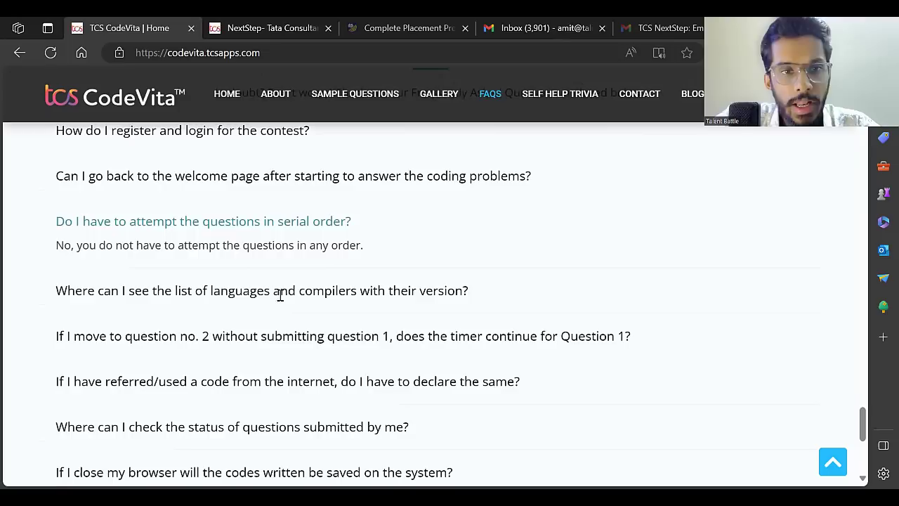
click(165, 293)
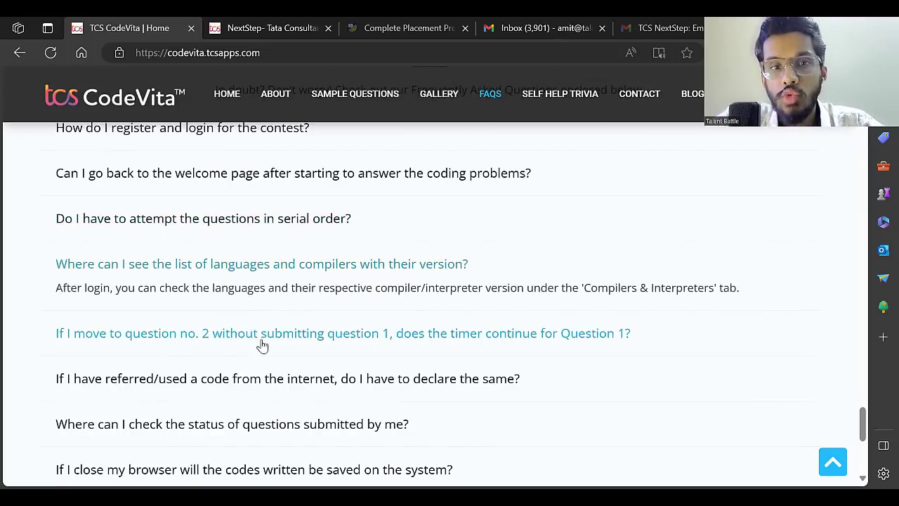
click(466, 337)
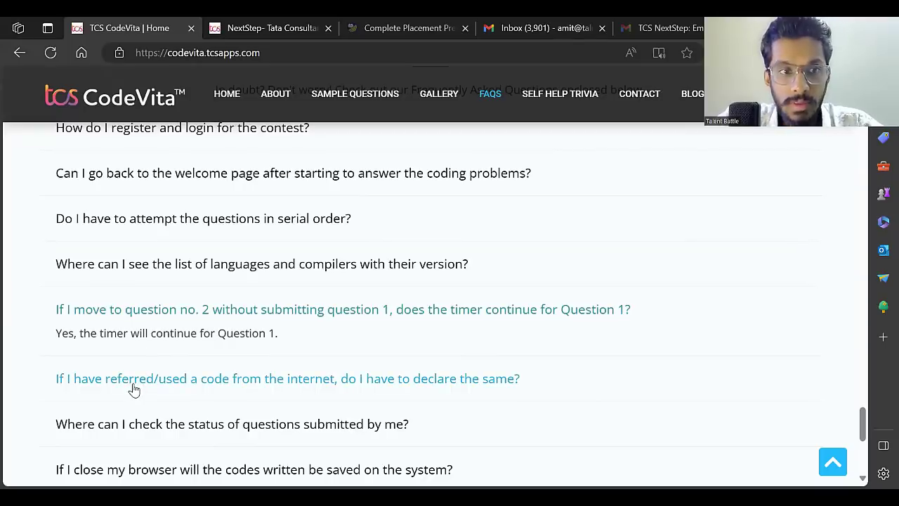
click(188, 382)
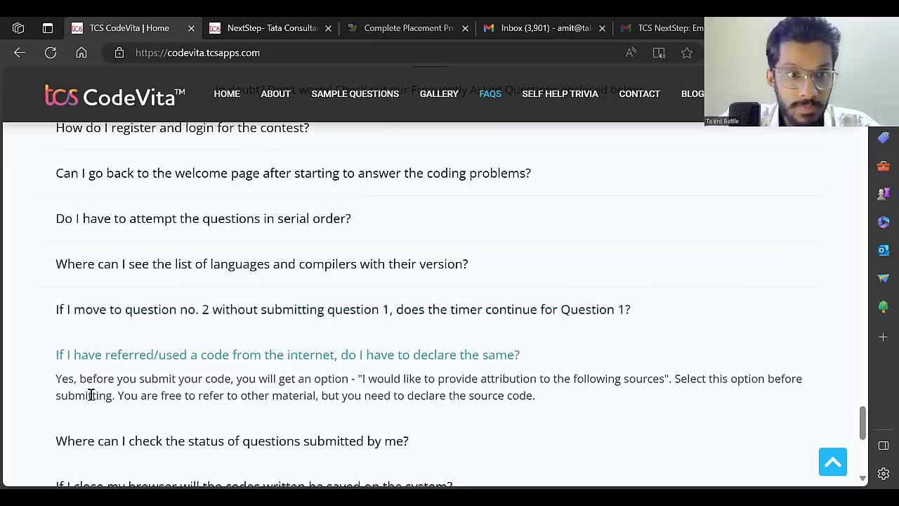
drag(56, 380, 228, 390)
click(276, 391)
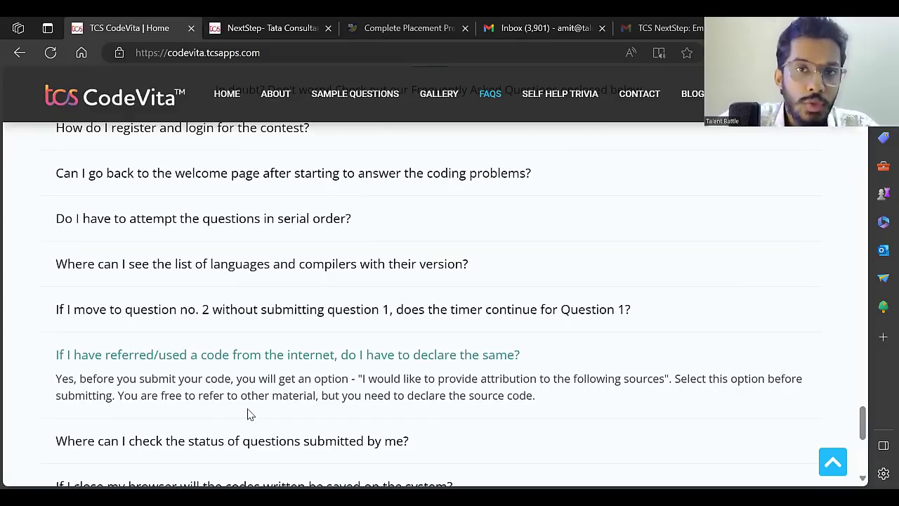
Expand FAQs on submission status, session expiry and Code Attribution's purpose, then open a new tab.
scroll(249, 413, down, 1)
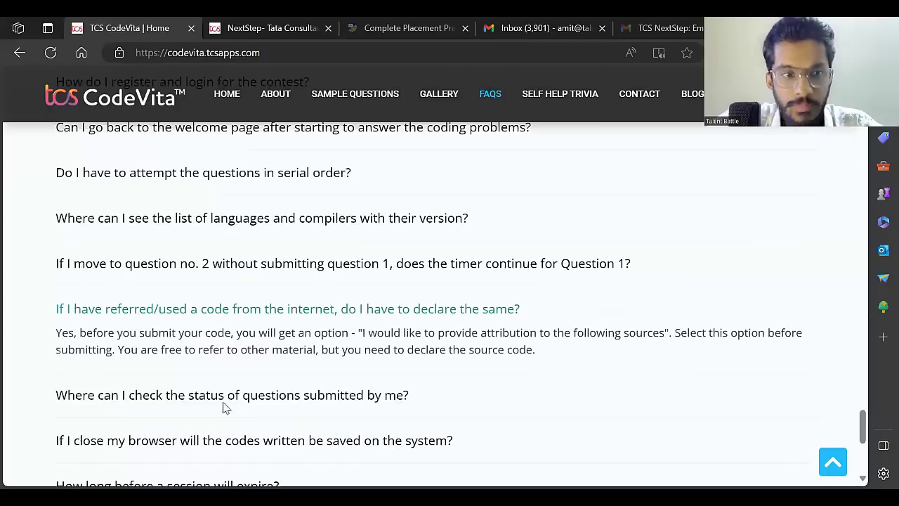
click(175, 402)
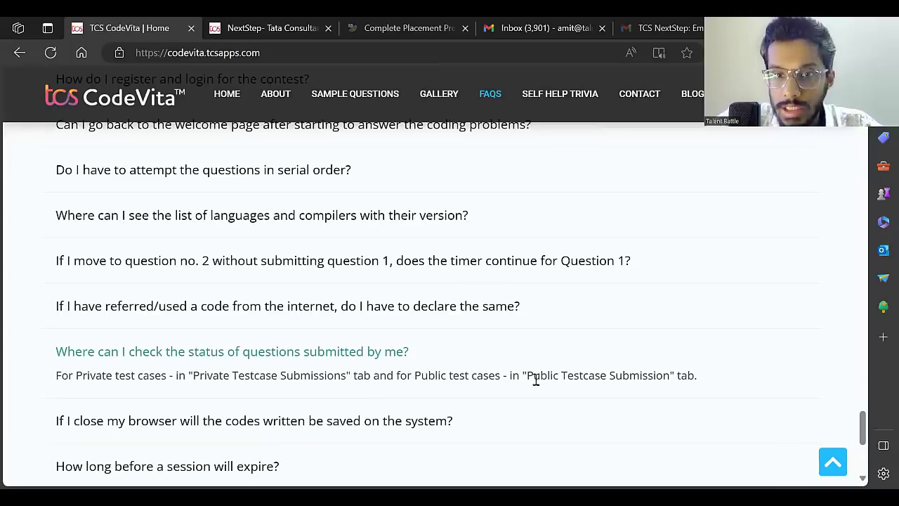
scroll(517, 406, down, 2)
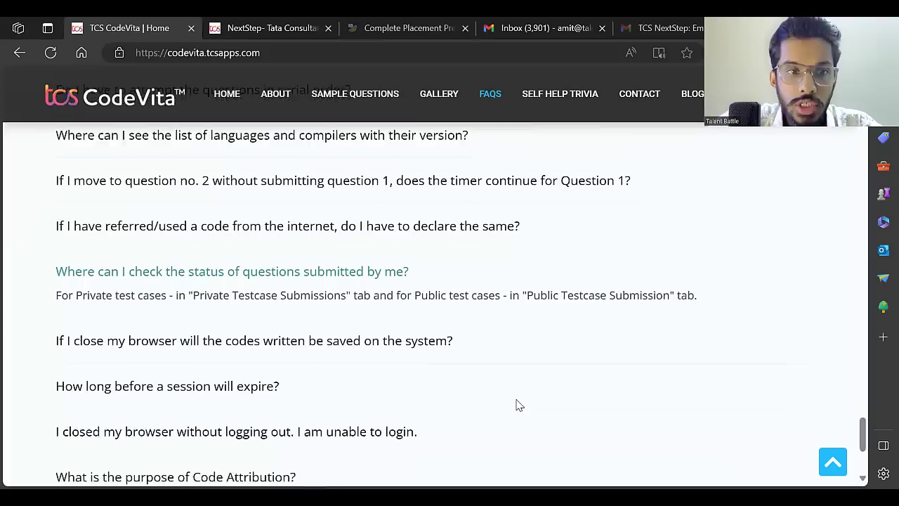
click(179, 355)
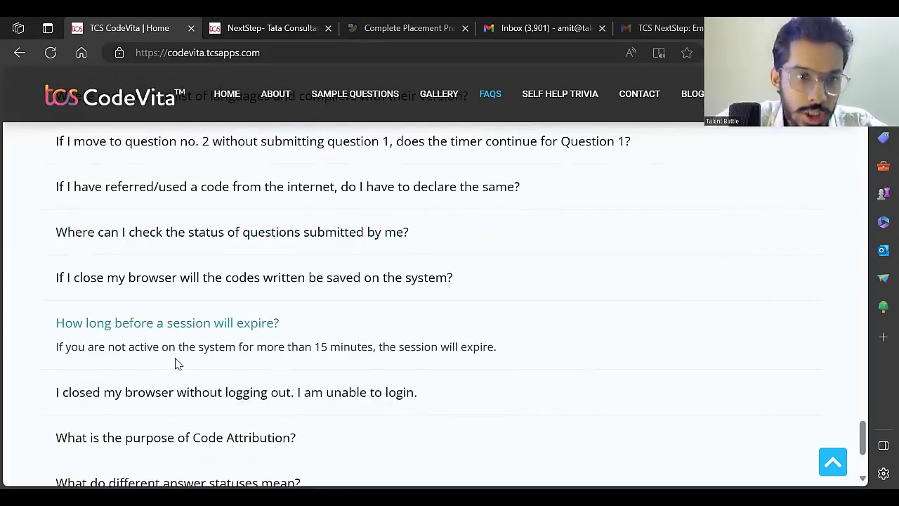
scroll(177, 363, down, 2)
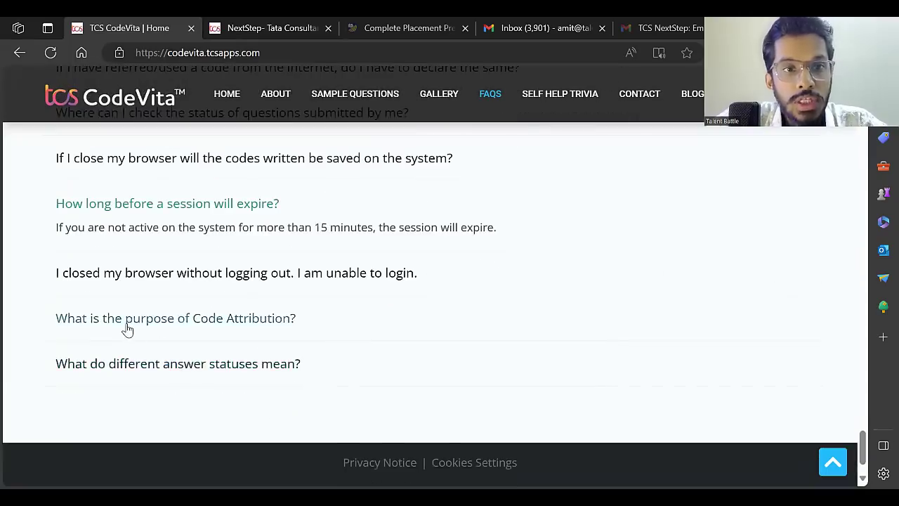
click(180, 319)
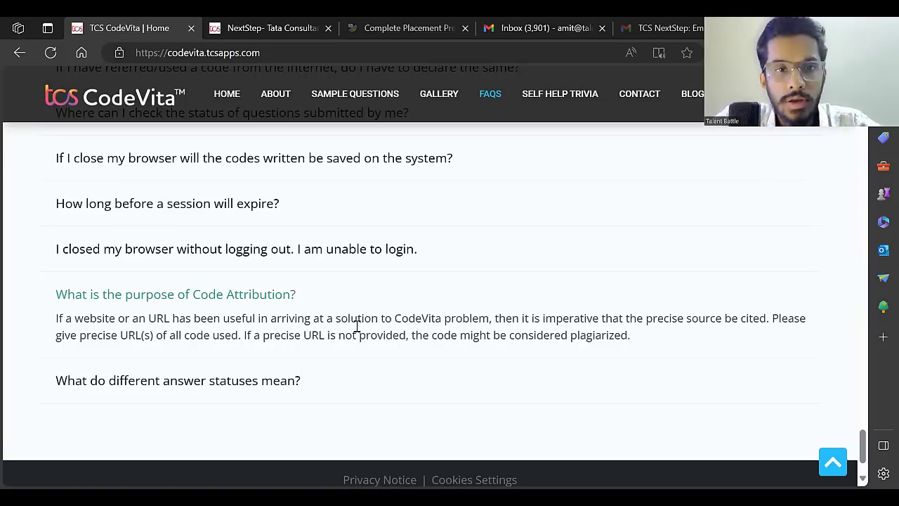
click(209, 385)
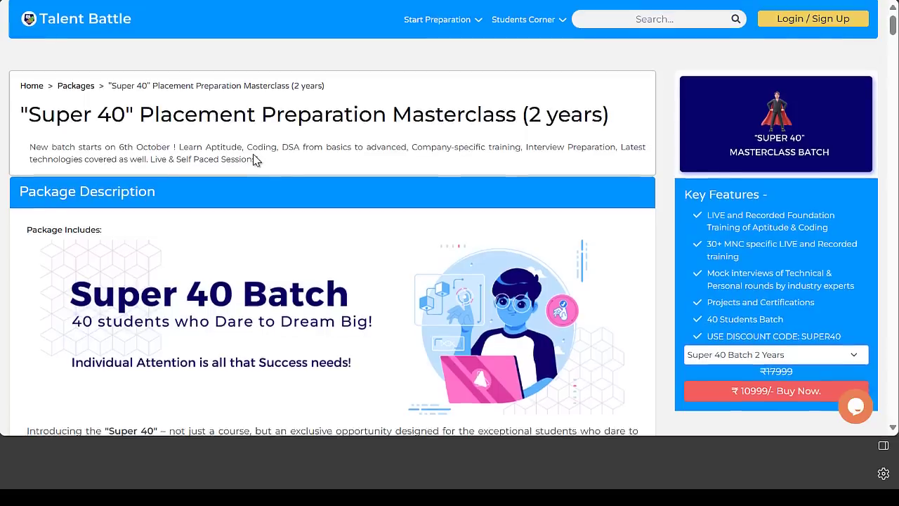
scroll(255, 160, down, 1)
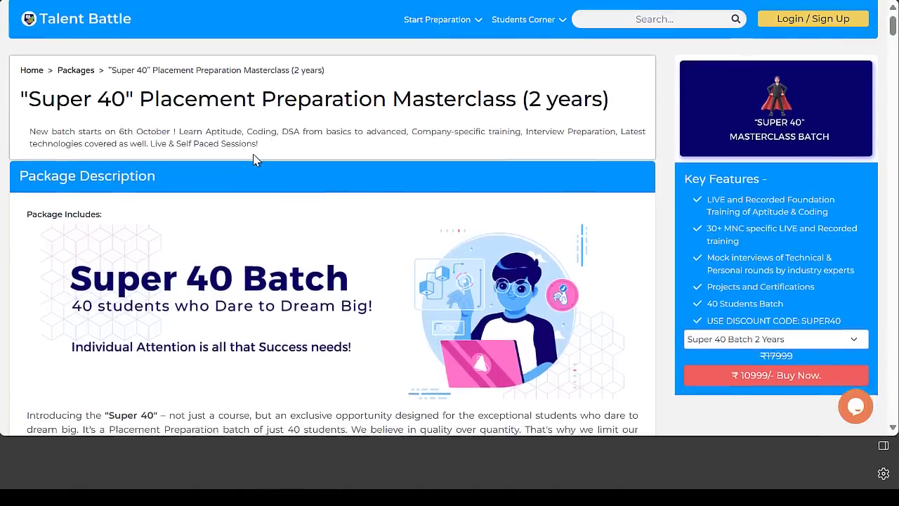
scroll(255, 160, down, 1)
scroll(255, 160, down, 1)
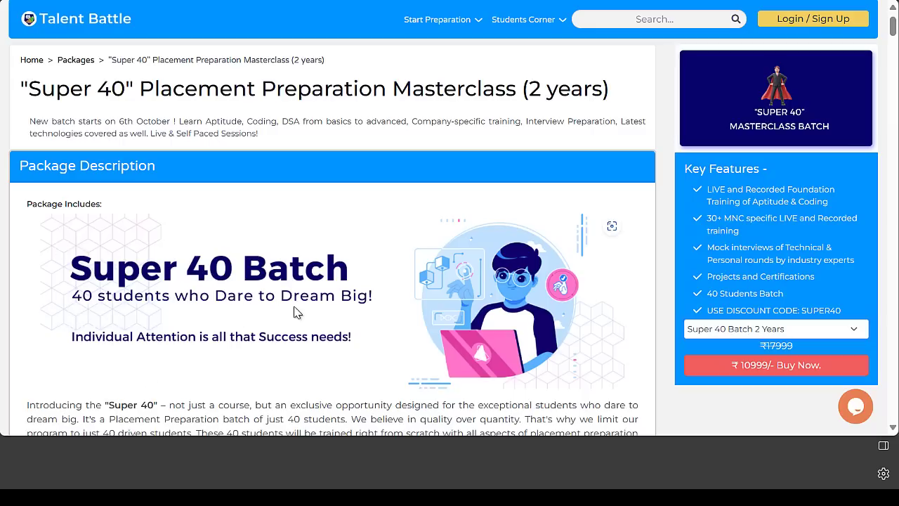
scroll(377, 312, down, 1)
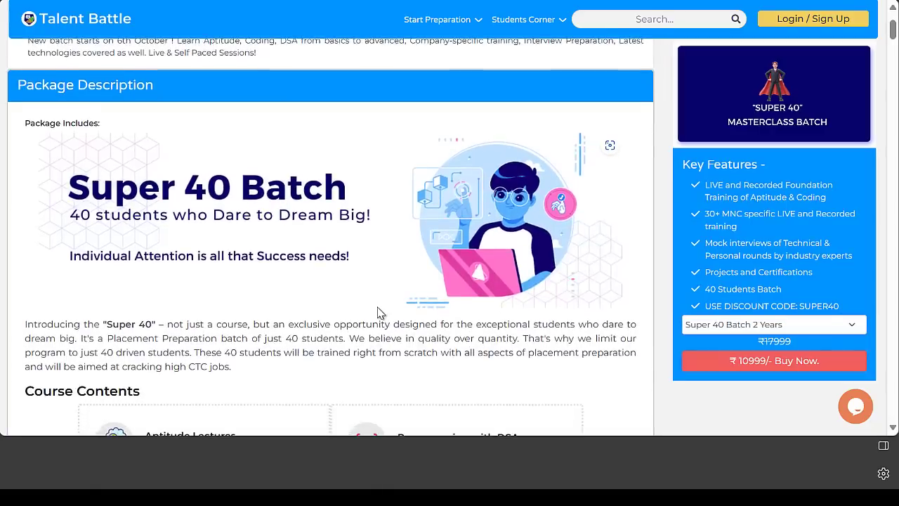
scroll(378, 312, down, 2)
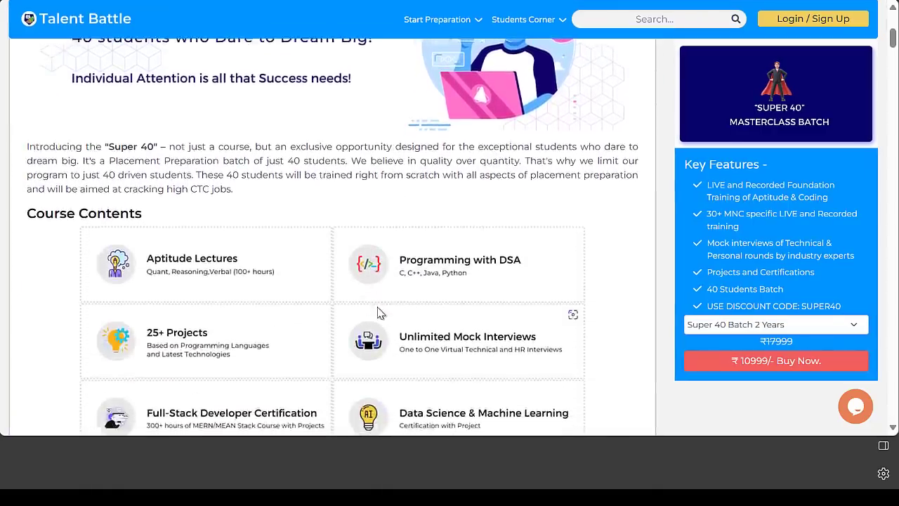
scroll(377, 312, down, 2)
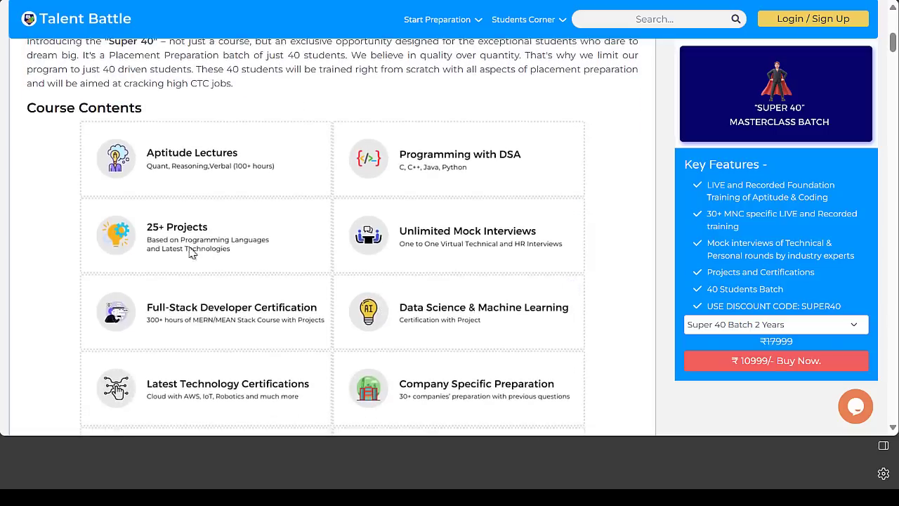
scroll(170, 211, down, 1)
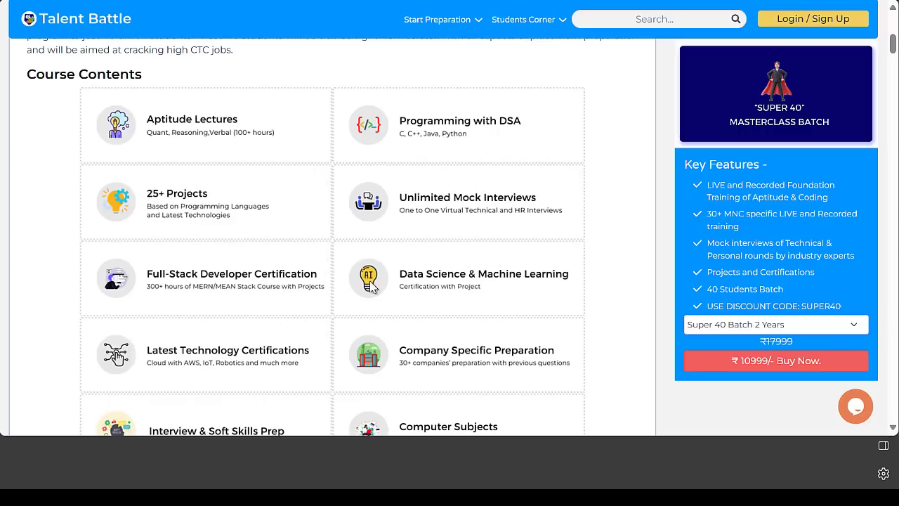
scroll(411, 267, down, 3)
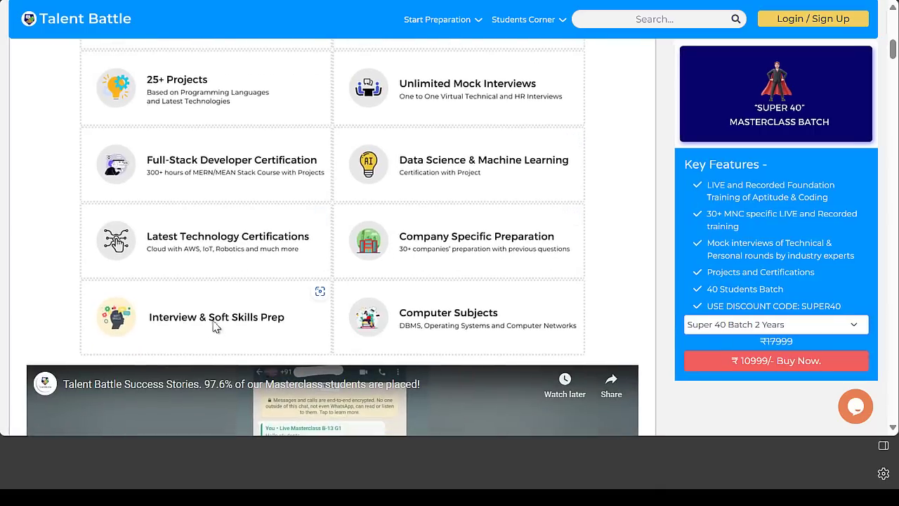
scroll(208, 332, down, 1)
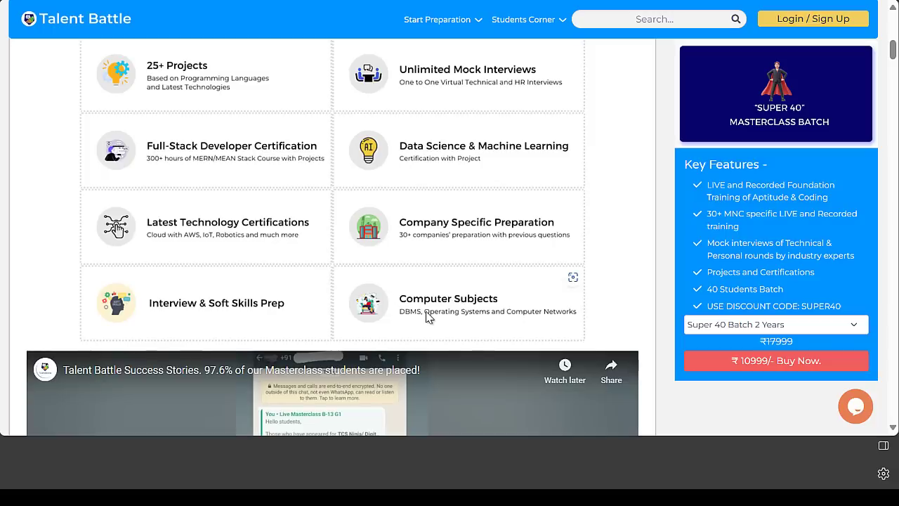
scroll(429, 317, down, 2)
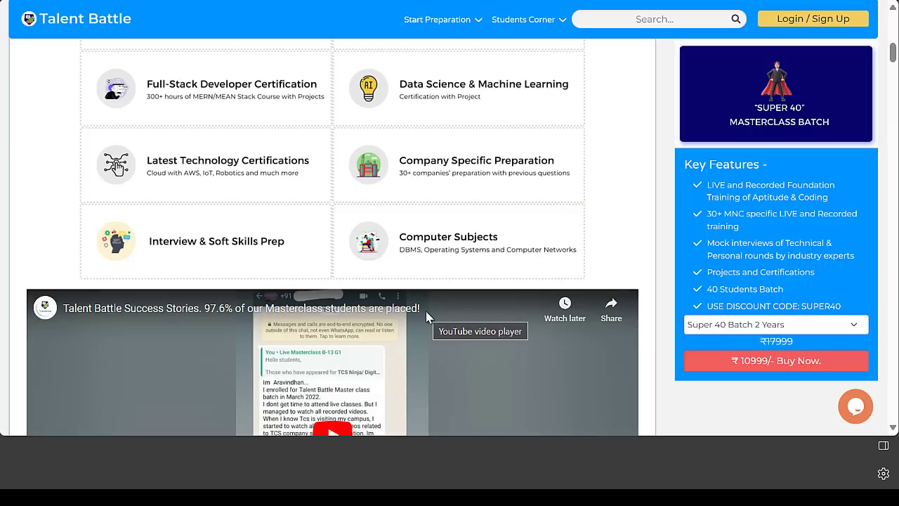
scroll(426, 317, up, 2)
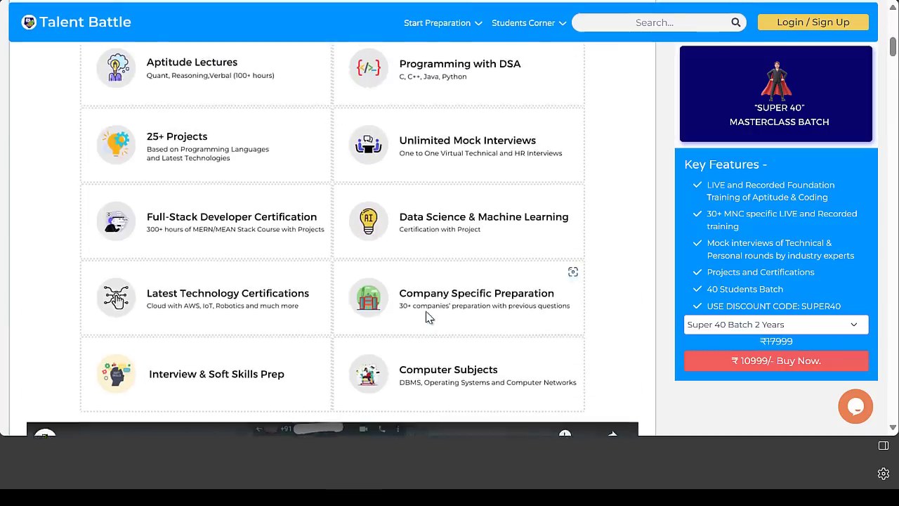
scroll(425, 318, down, 3)
scroll(426, 318, down, 4)
scroll(425, 318, down, 2)
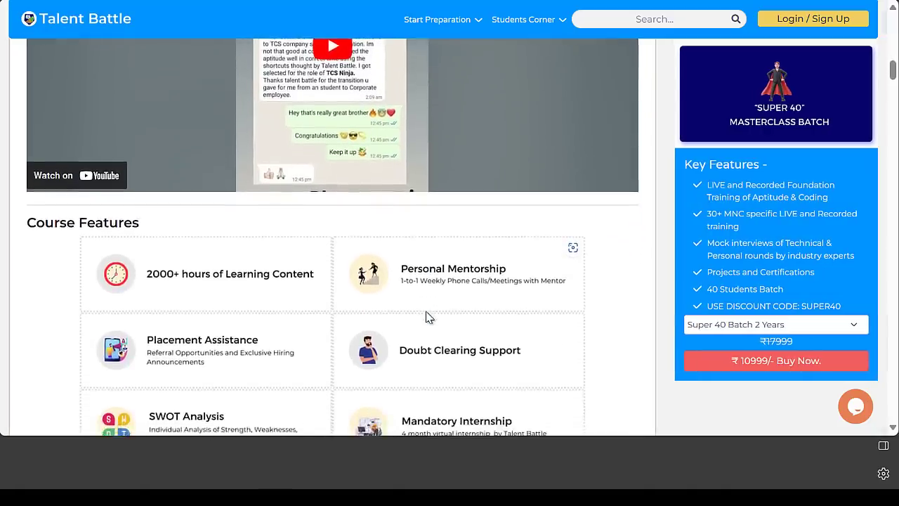
scroll(428, 317, down, 2)
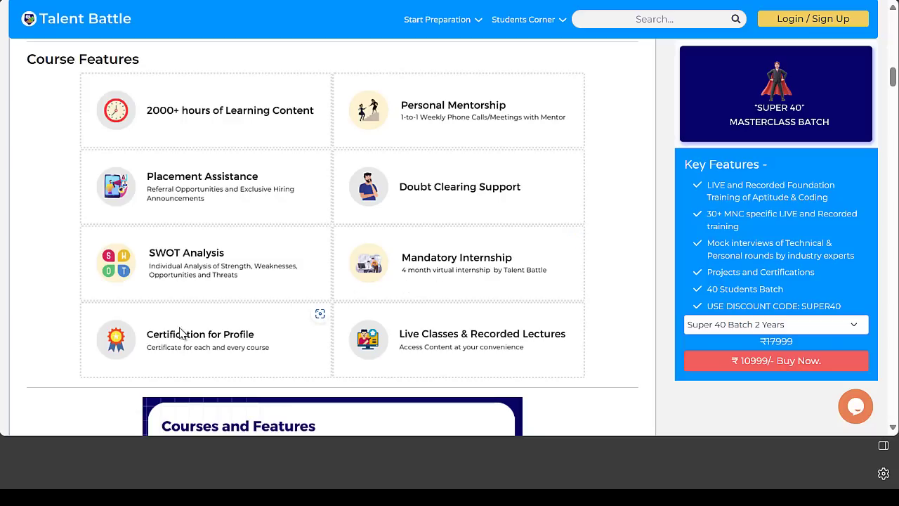
scroll(181, 332, down, 1)
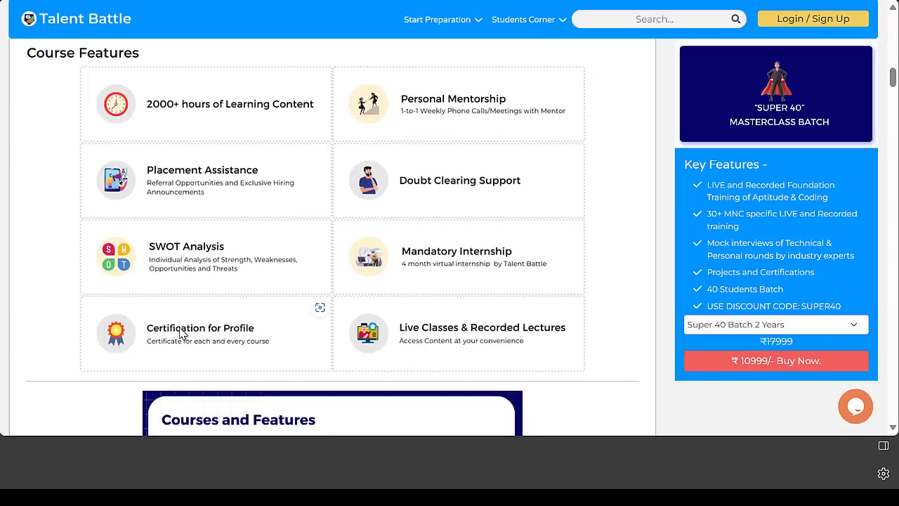
scroll(181, 332, down, 3)
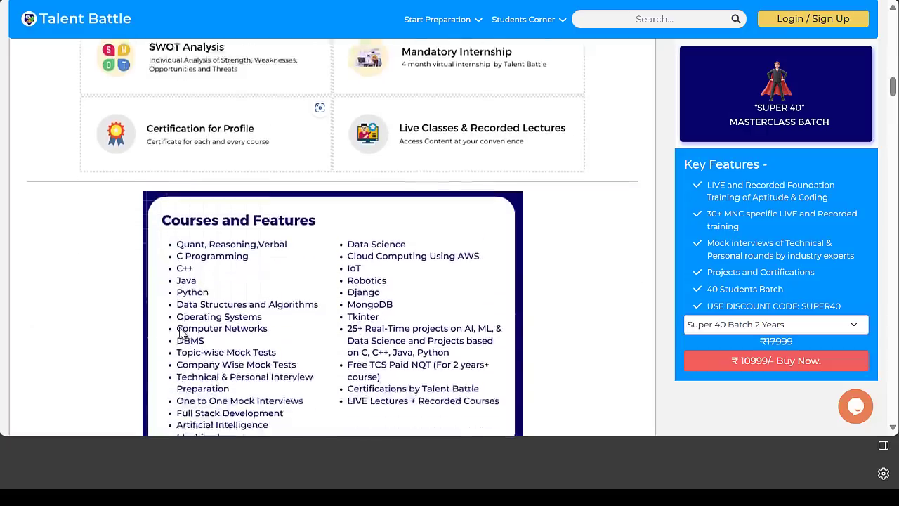
scroll(181, 333, down, 2)
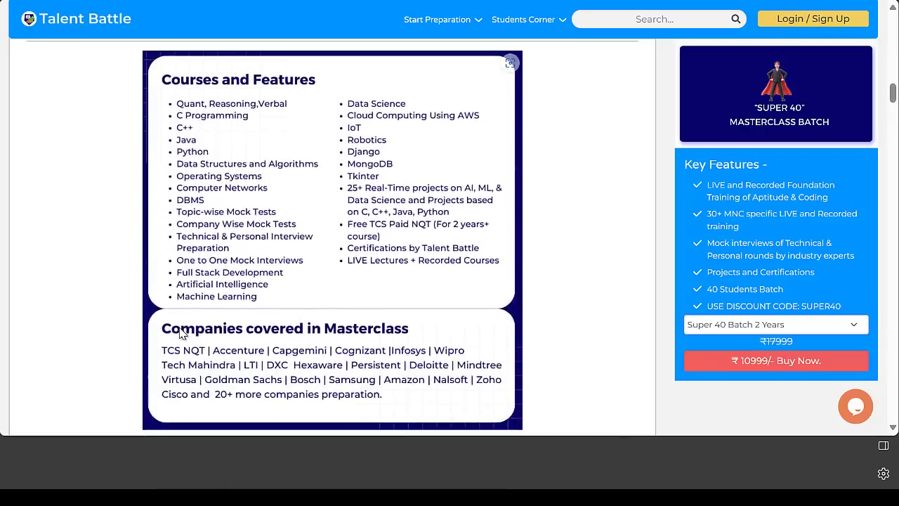
scroll(180, 333, down, 3)
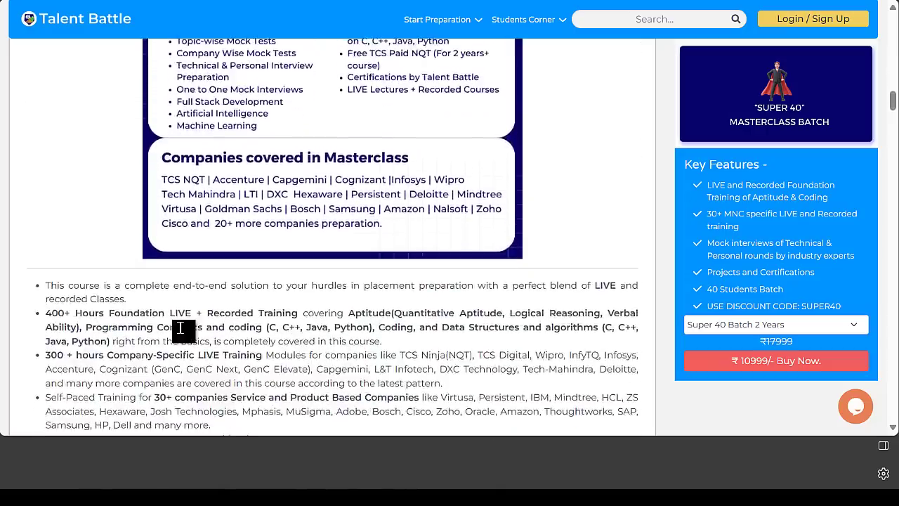
scroll(181, 328, down, 8)
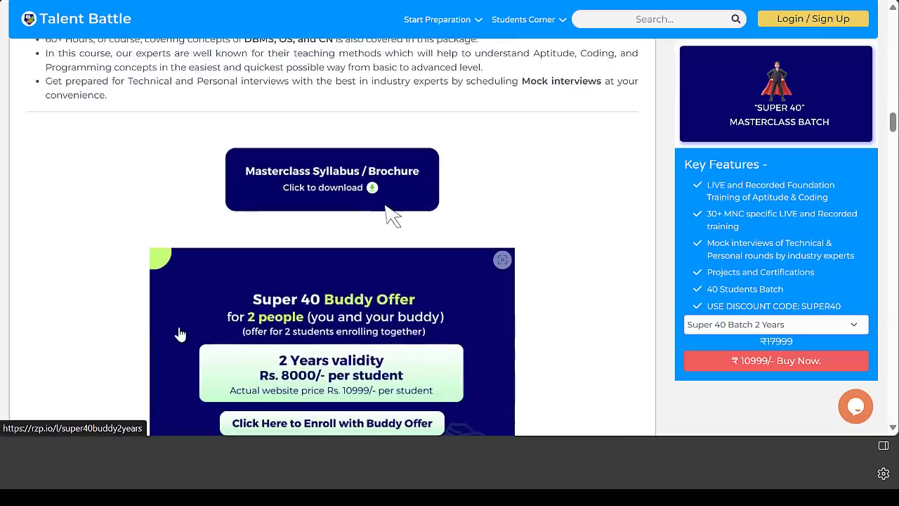
Choose the '12 months: Rs. 4999/-' batch from the Key Features plan dropdown.
scroll(180, 333, down, 1)
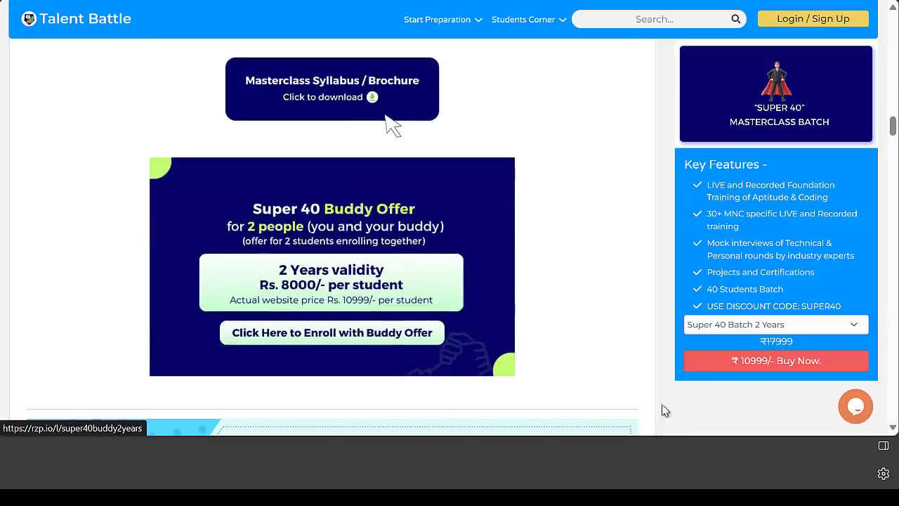
click(725, 329)
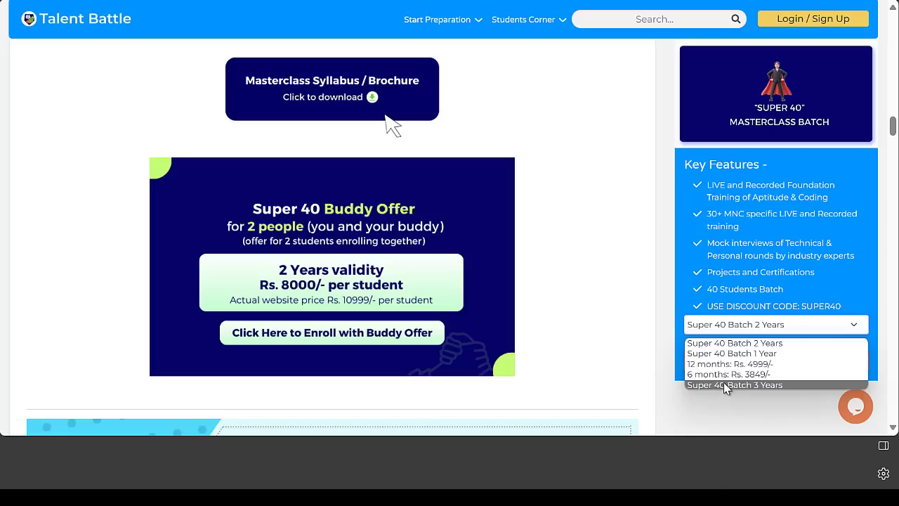
click(587, 296)
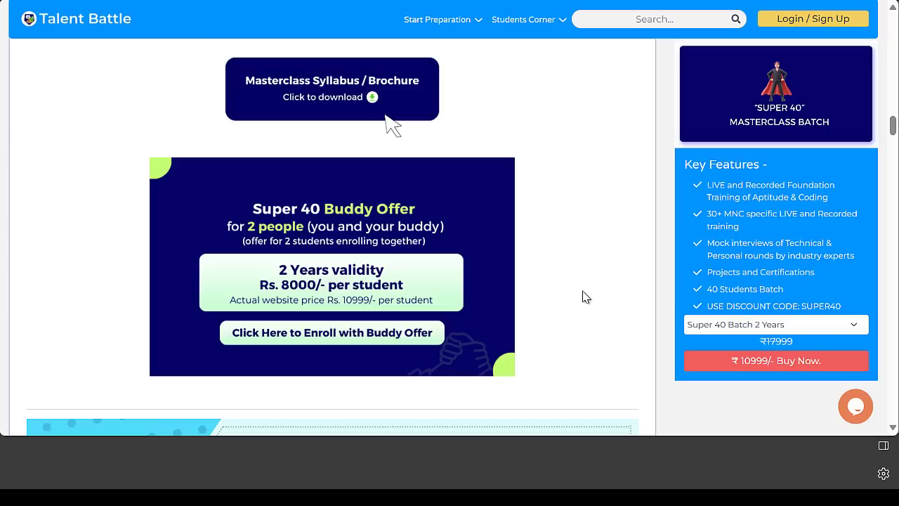
click(754, 327)
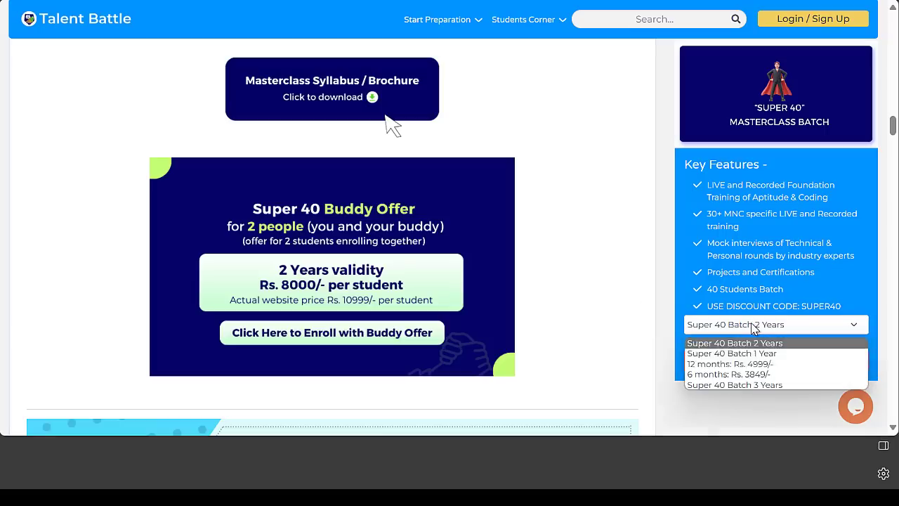
click(741, 363)
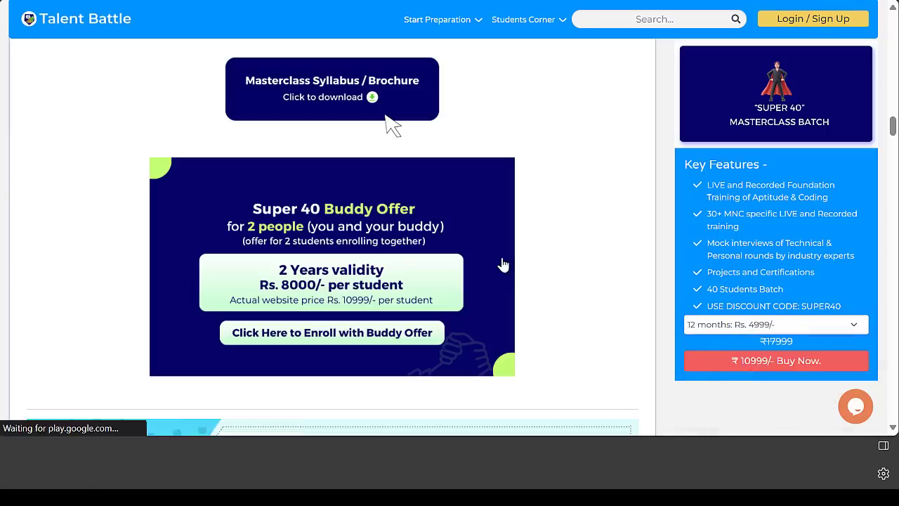
scroll(503, 264, down, 1)
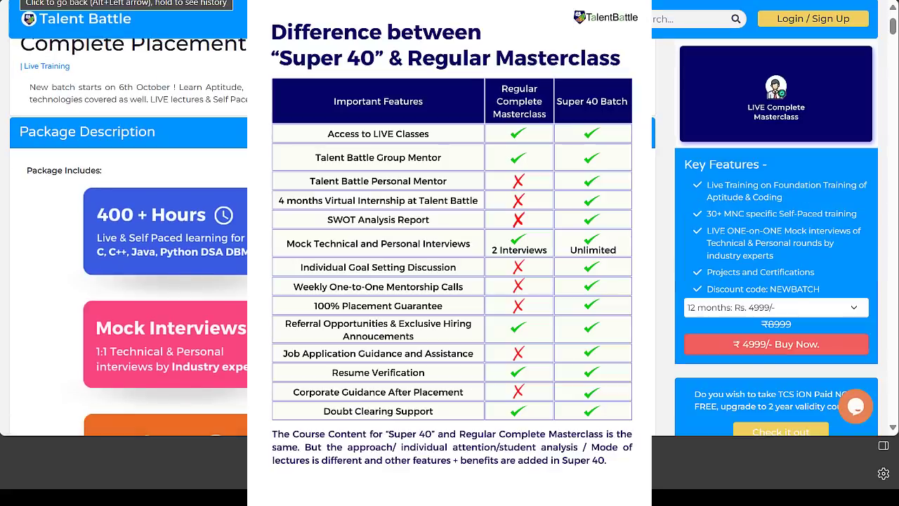
Go back to the home page and reopen the Super 40 Masterclass package, showing the 2-year ₹10999 plan.
key(alt+Left)
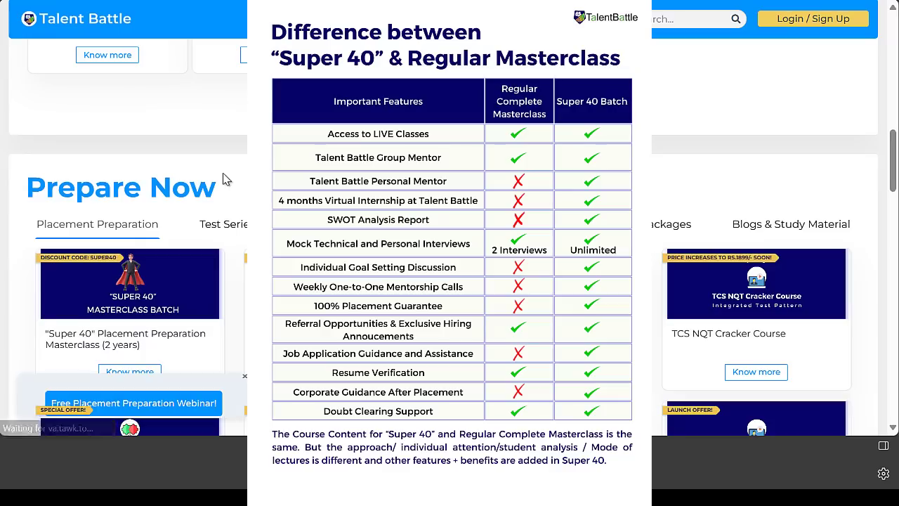
click(140, 316)
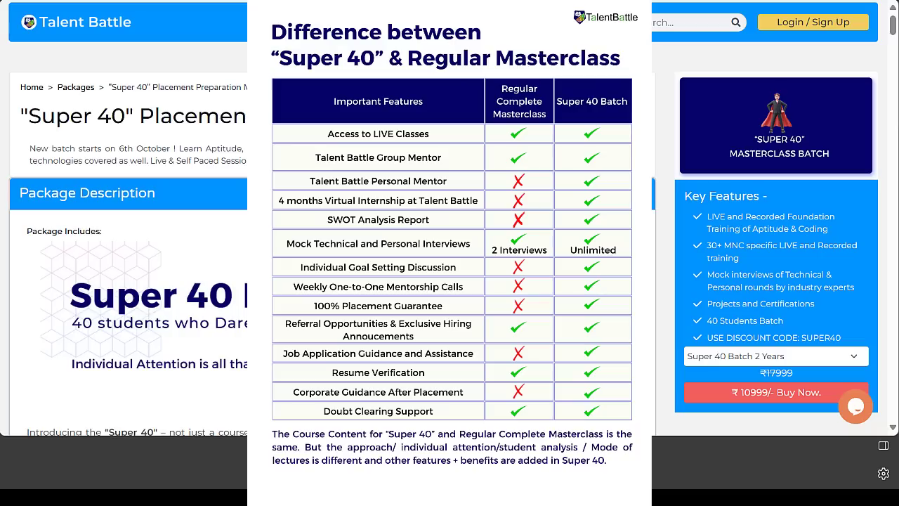
scroll(449, 218, down, 2)
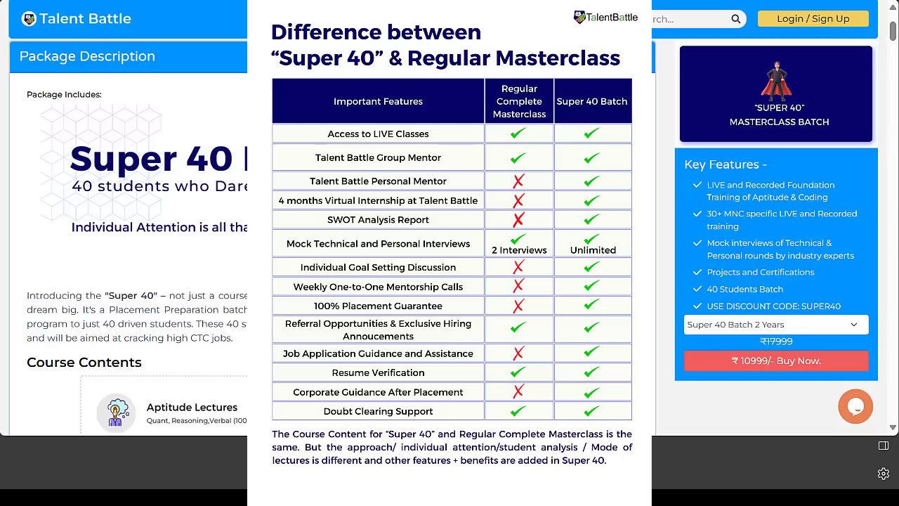
scroll(66, 205, up, 2)
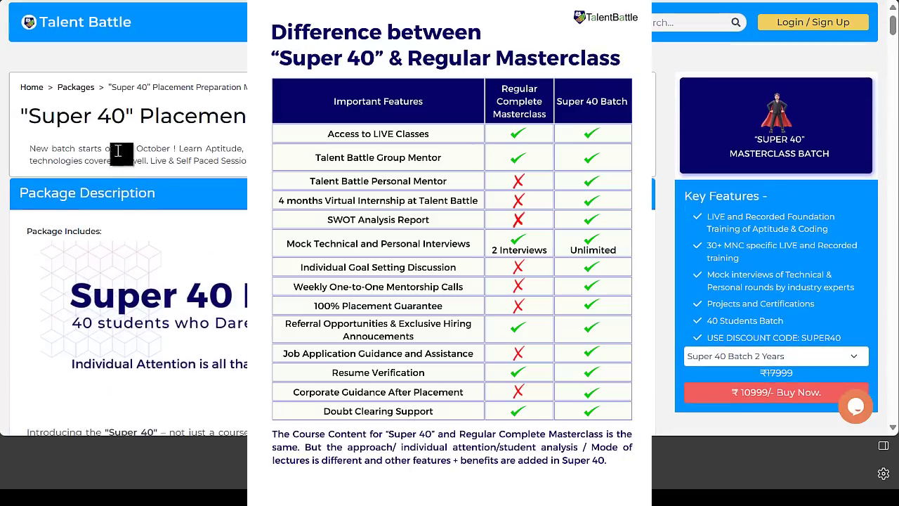